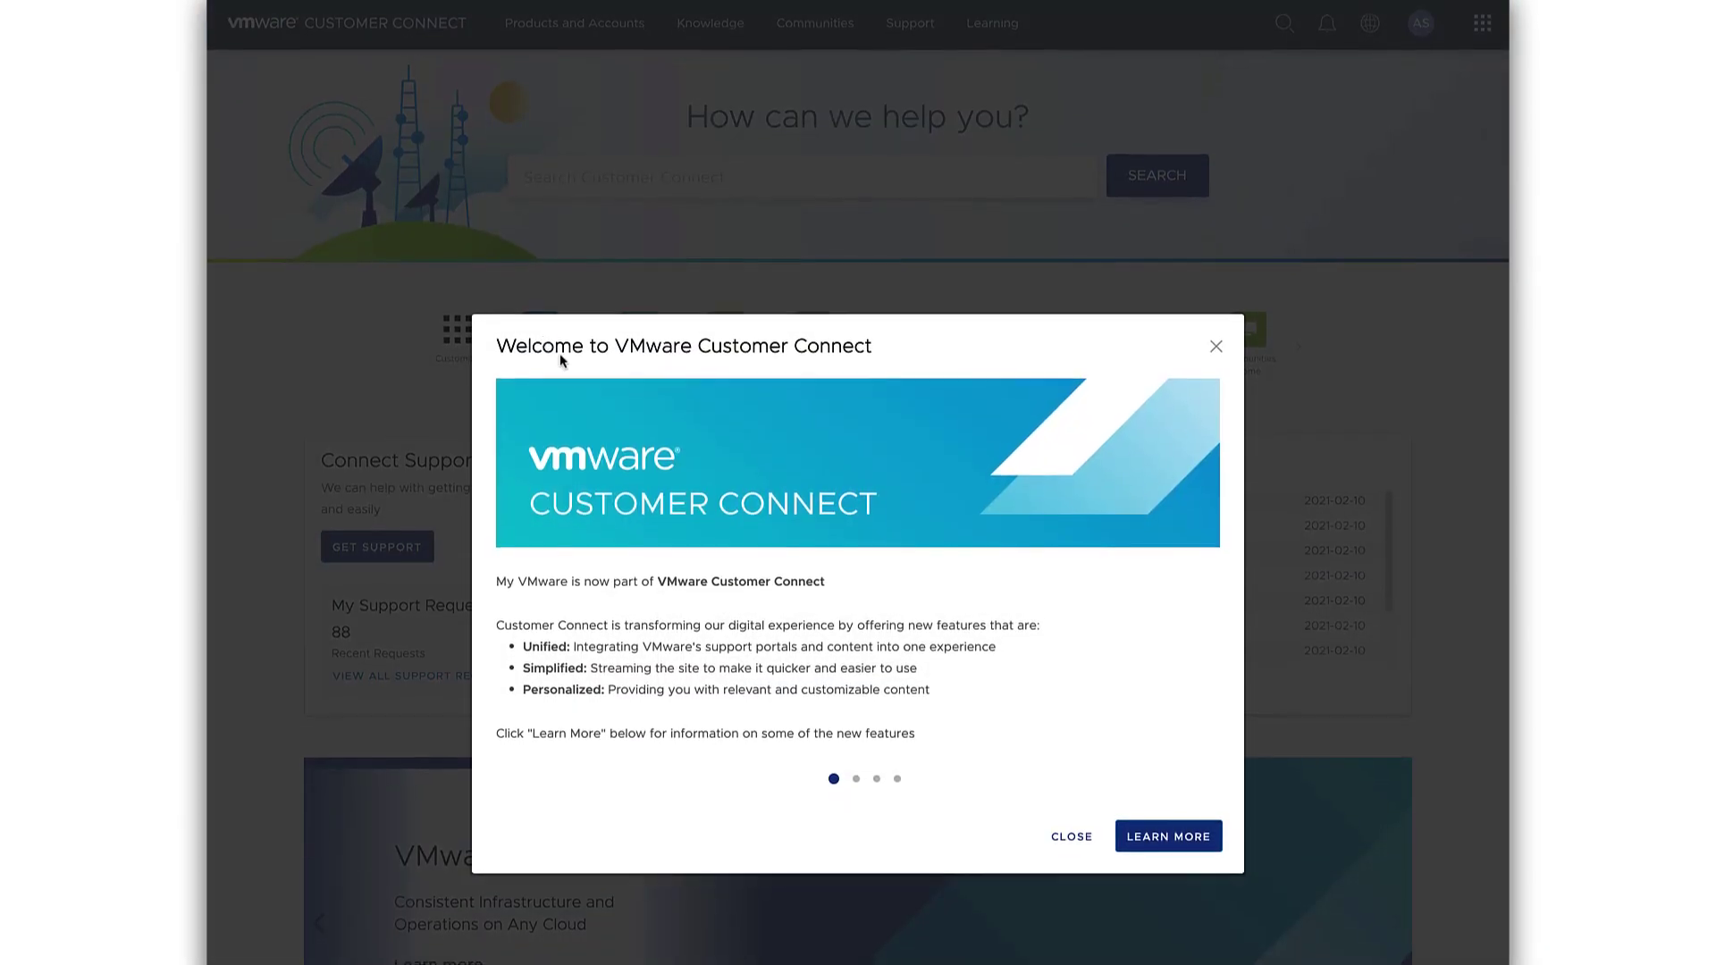
Advance the welcome tour through its slides to the third one.
click(1168, 830)
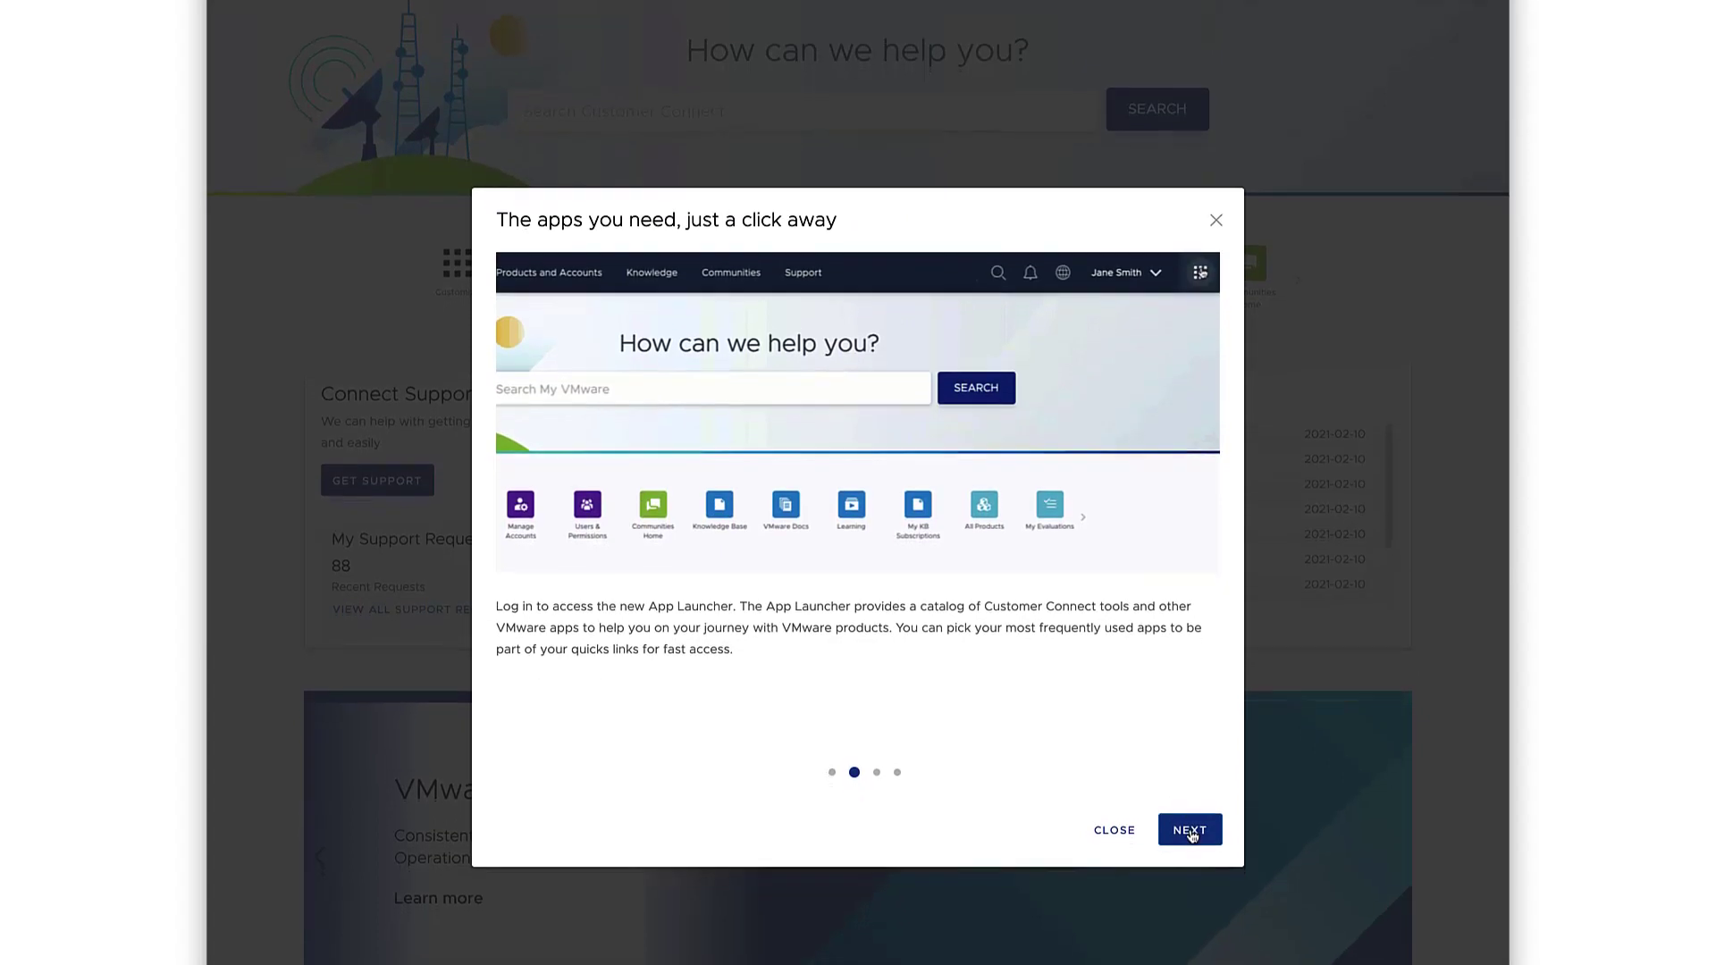
click(1191, 808)
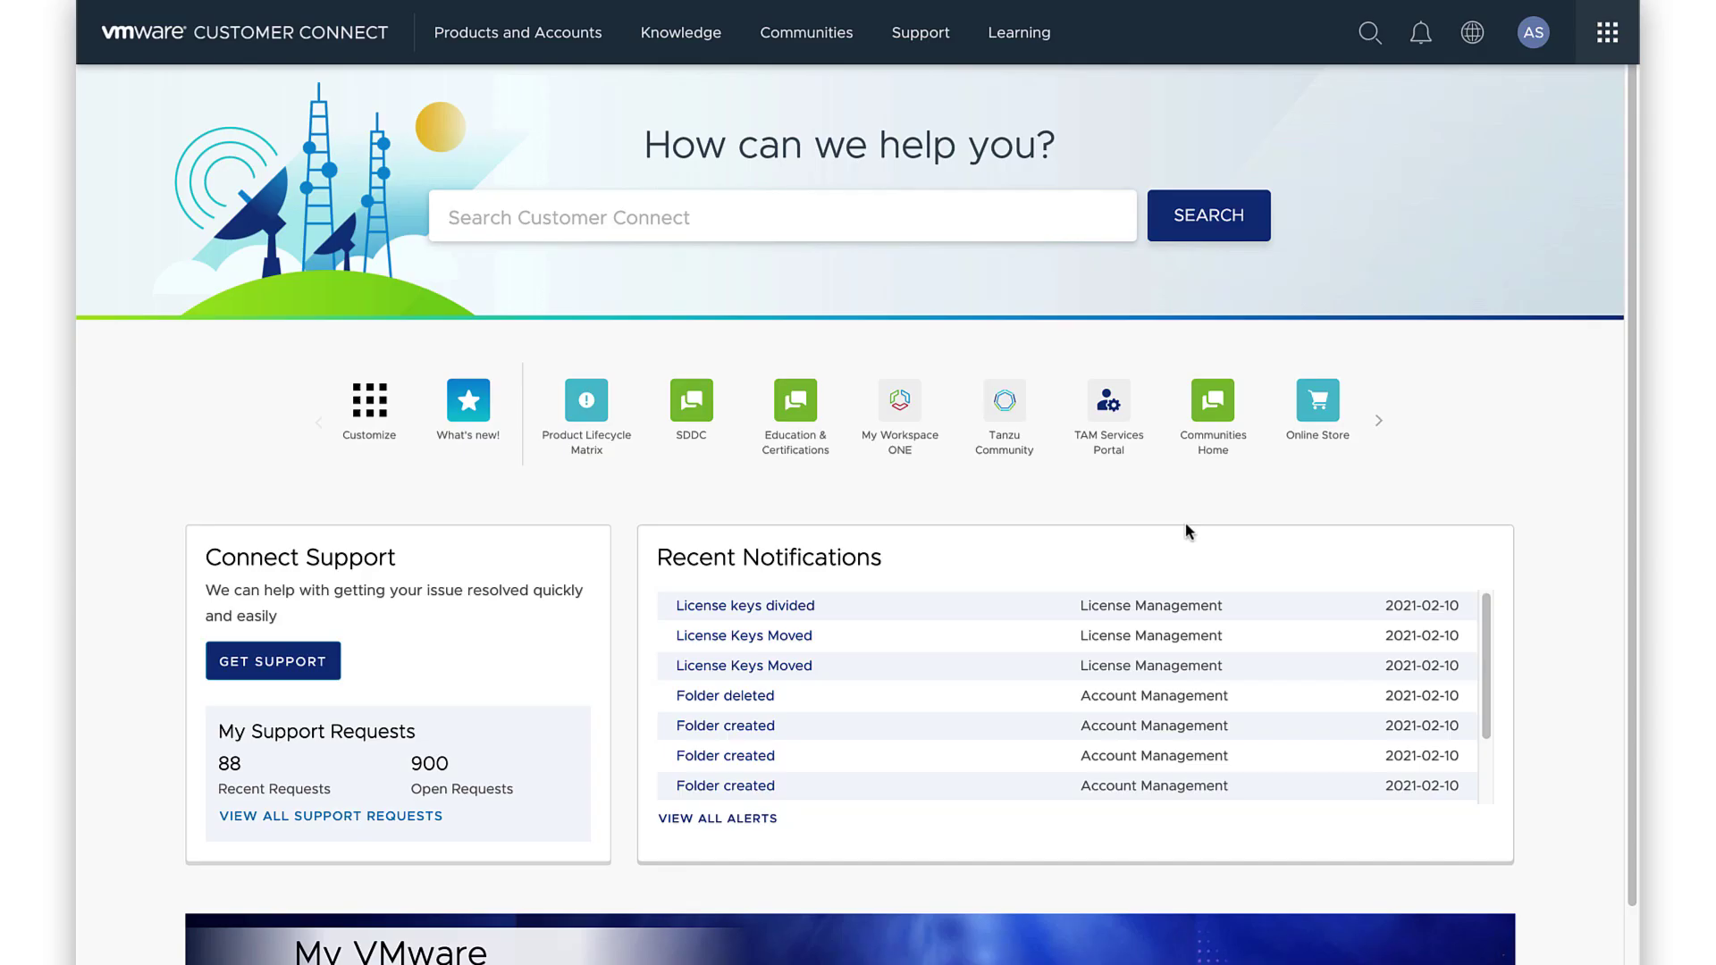
Add VMware Skyline to My Apps from the full App Launcher catalog.
click(1607, 44)
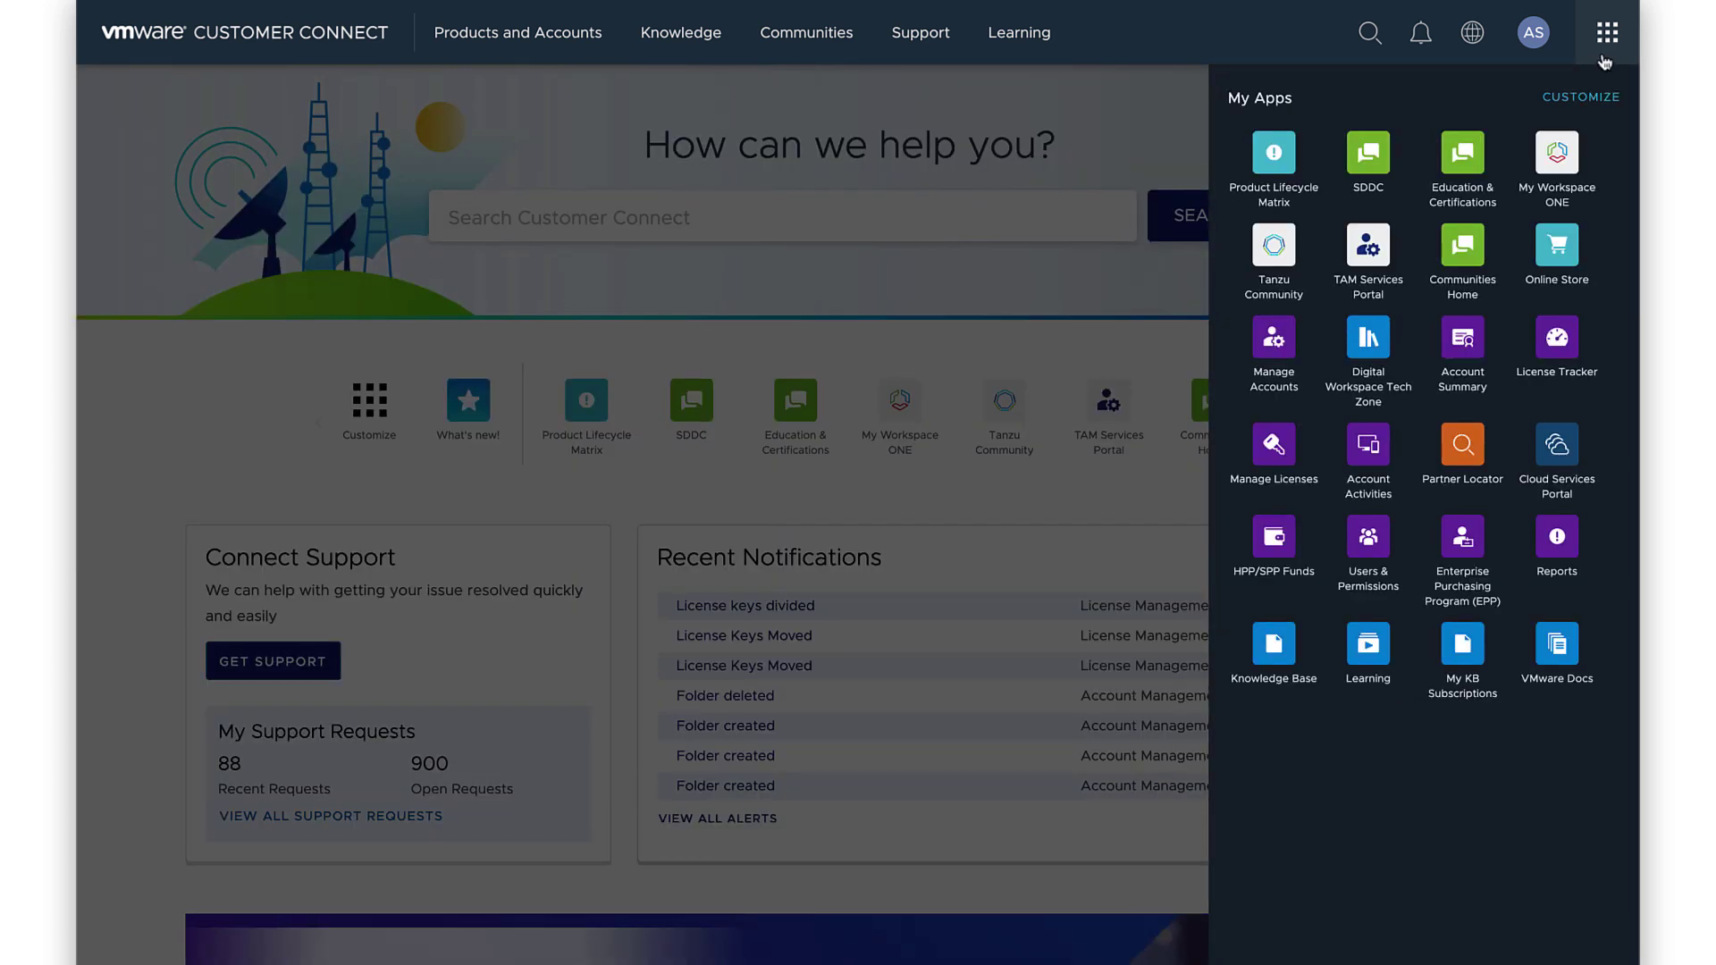
click(1591, 105)
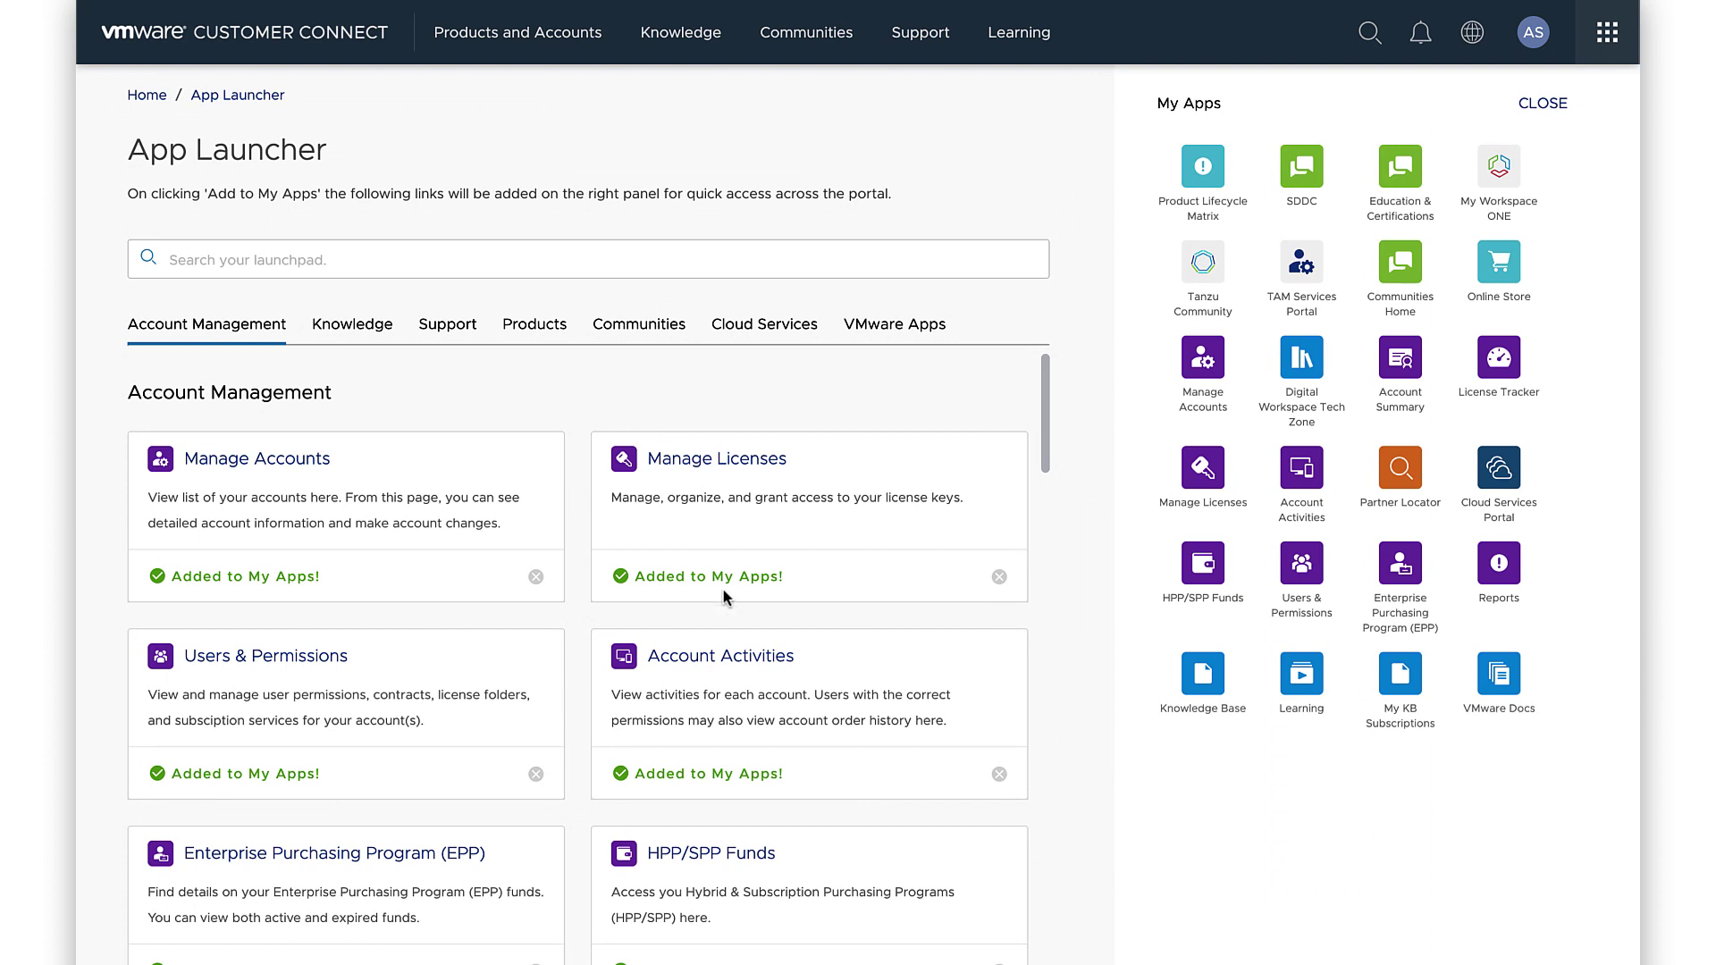
scroll(722, 587, down, 3)
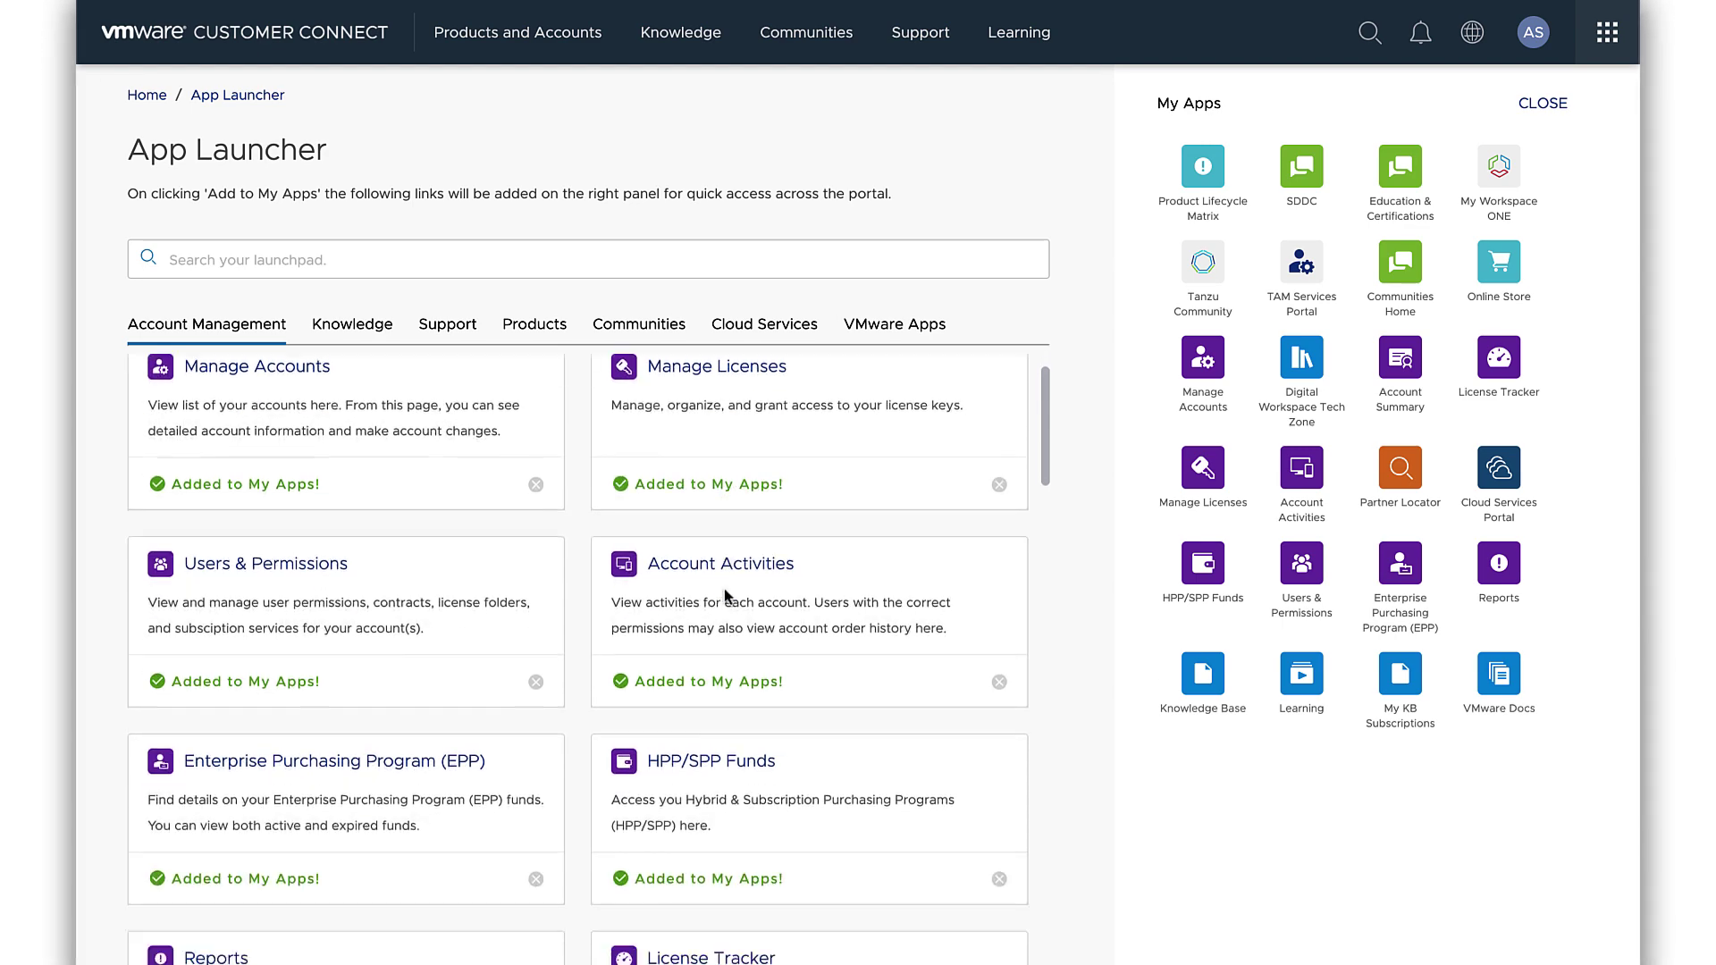
scroll(725, 589, down, 1)
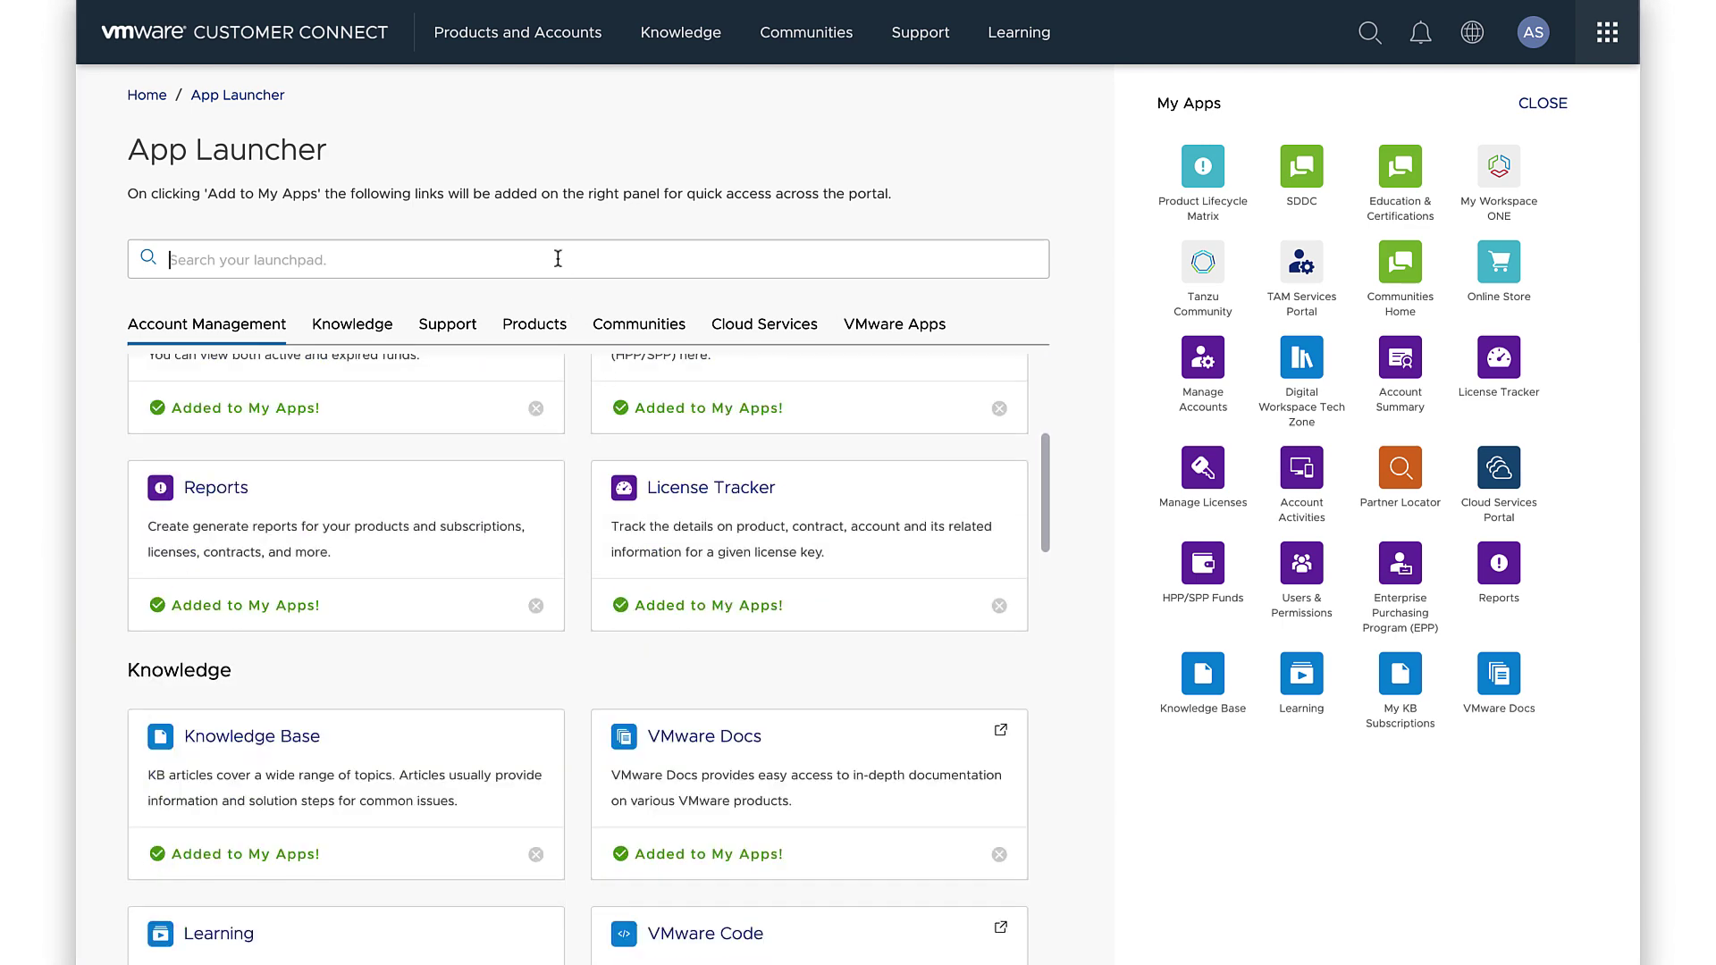
text(Skyline)
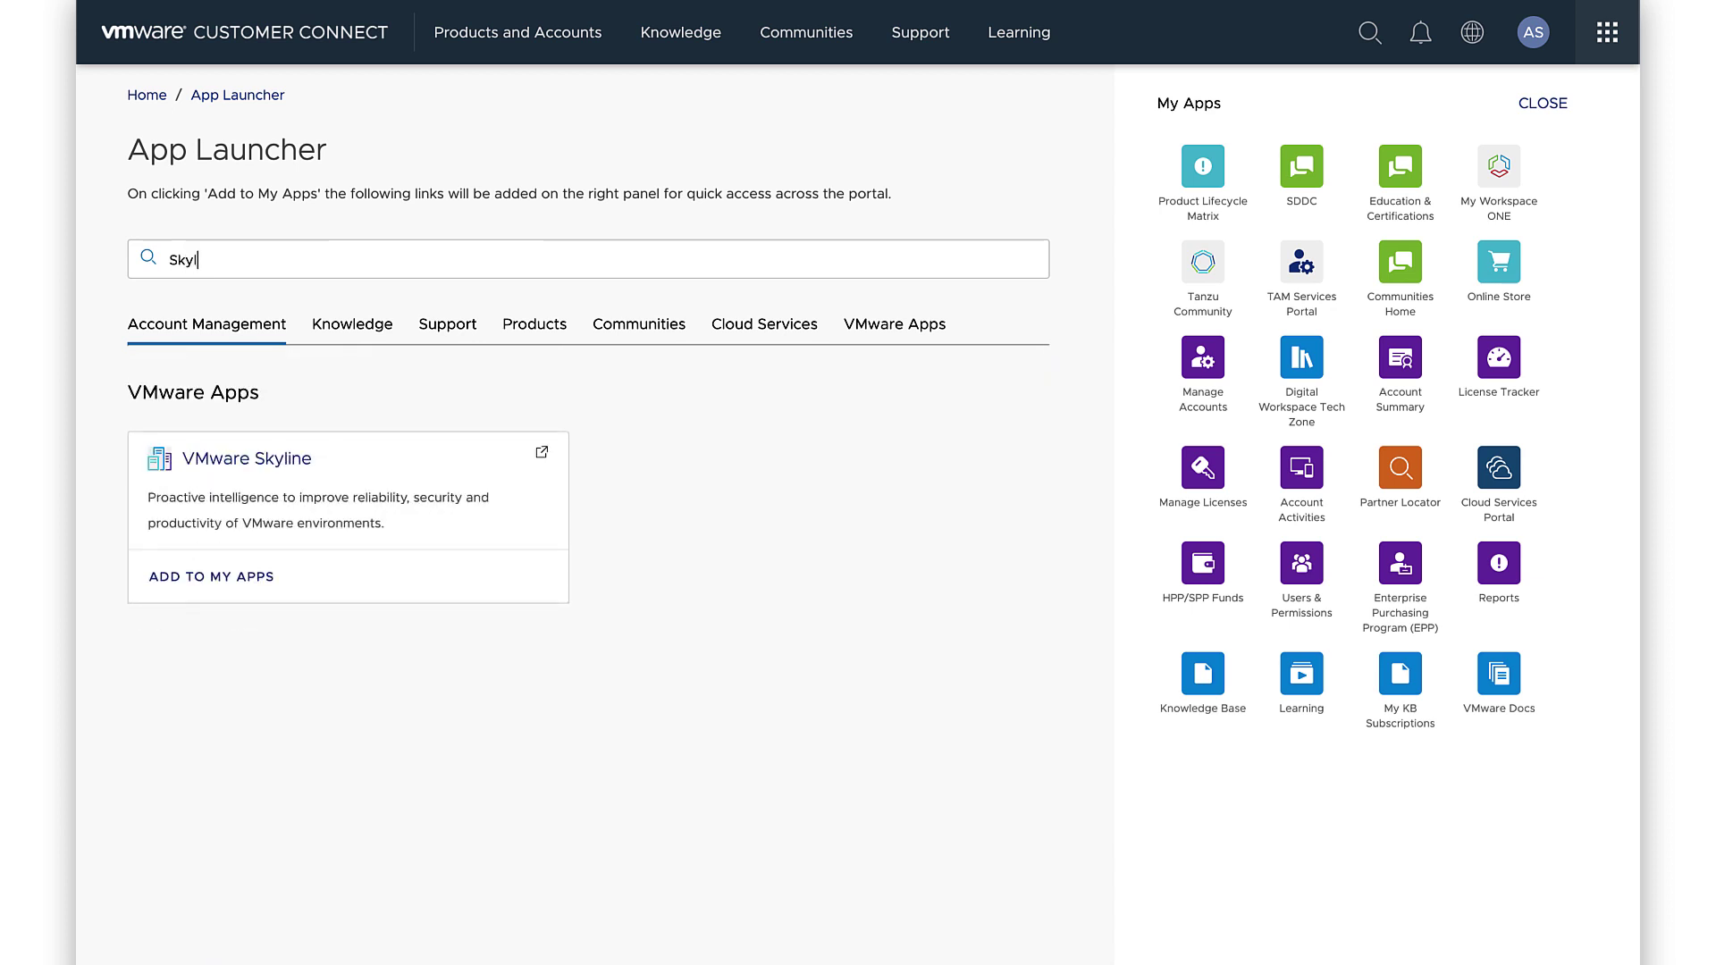
click(196, 579)
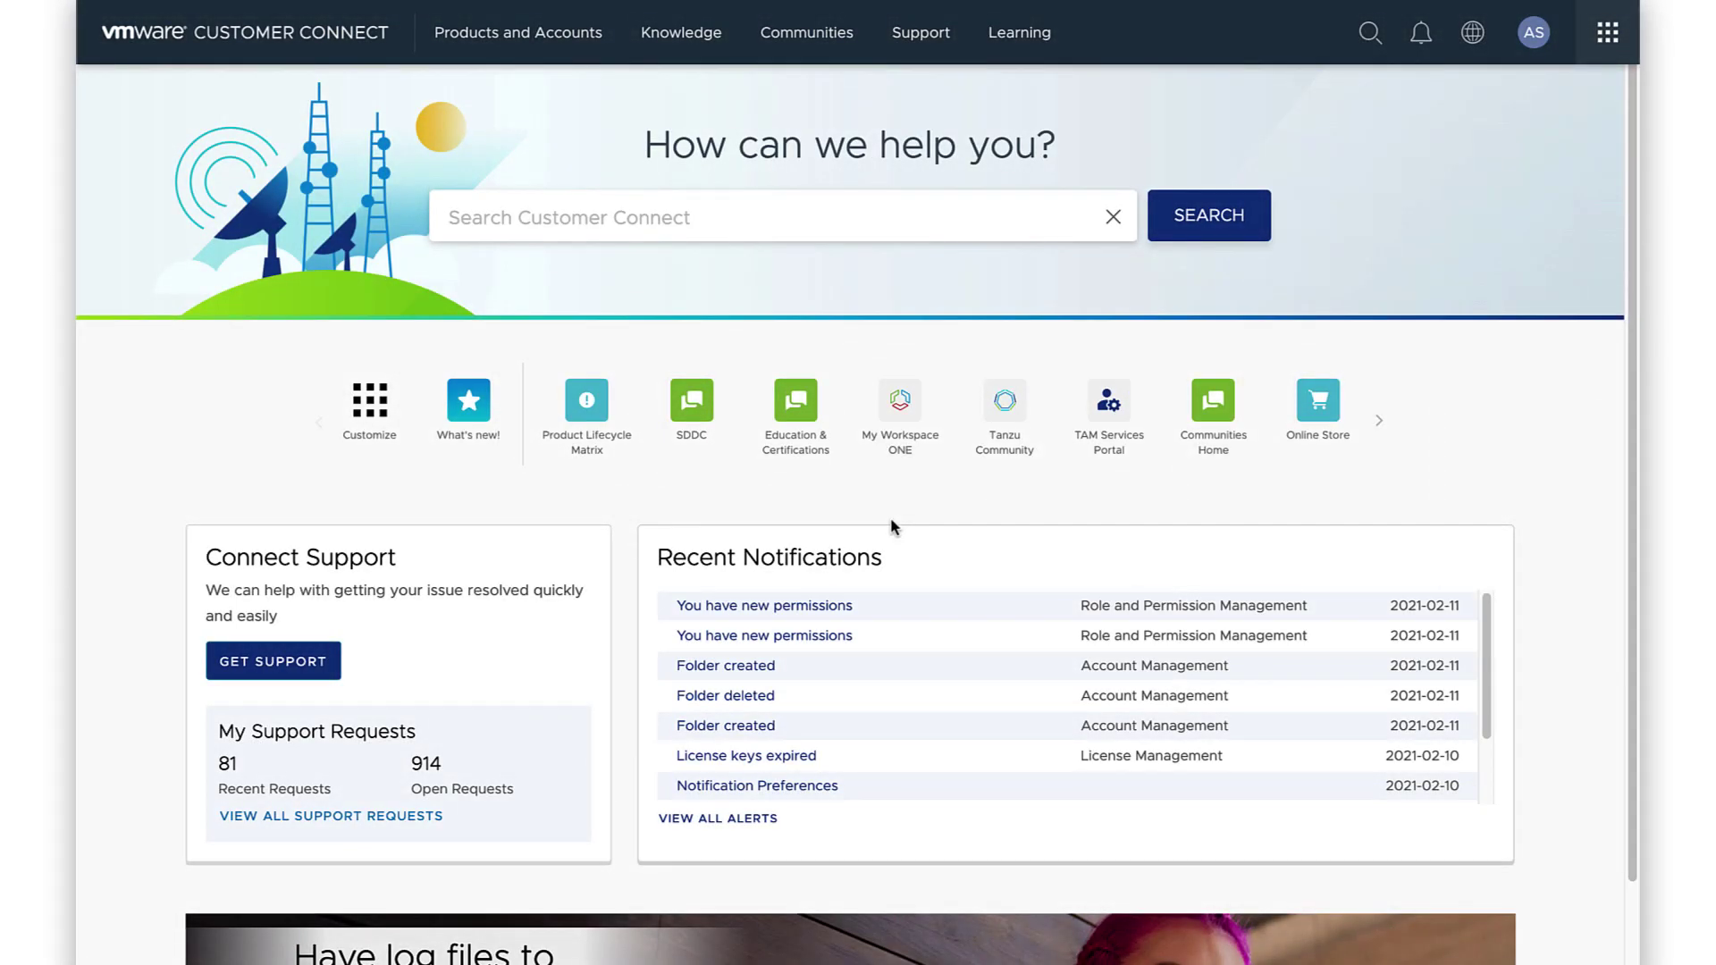
Search the site for 'vsphere client'.
click(737, 213)
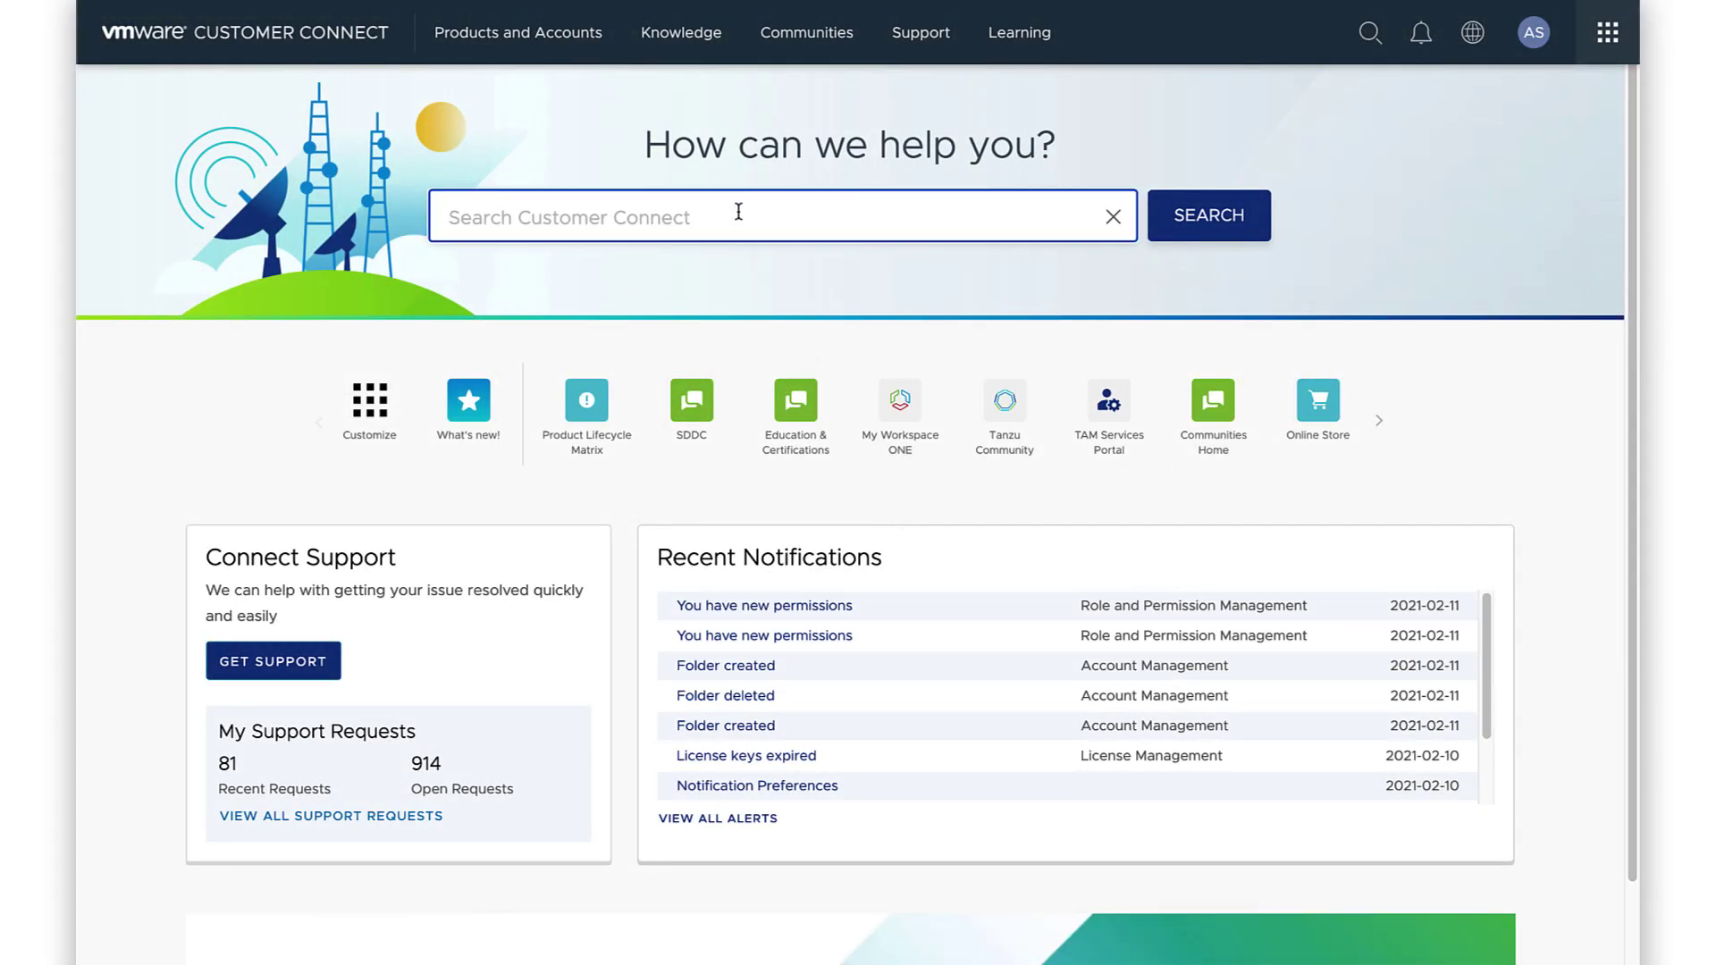
text(vSphere)
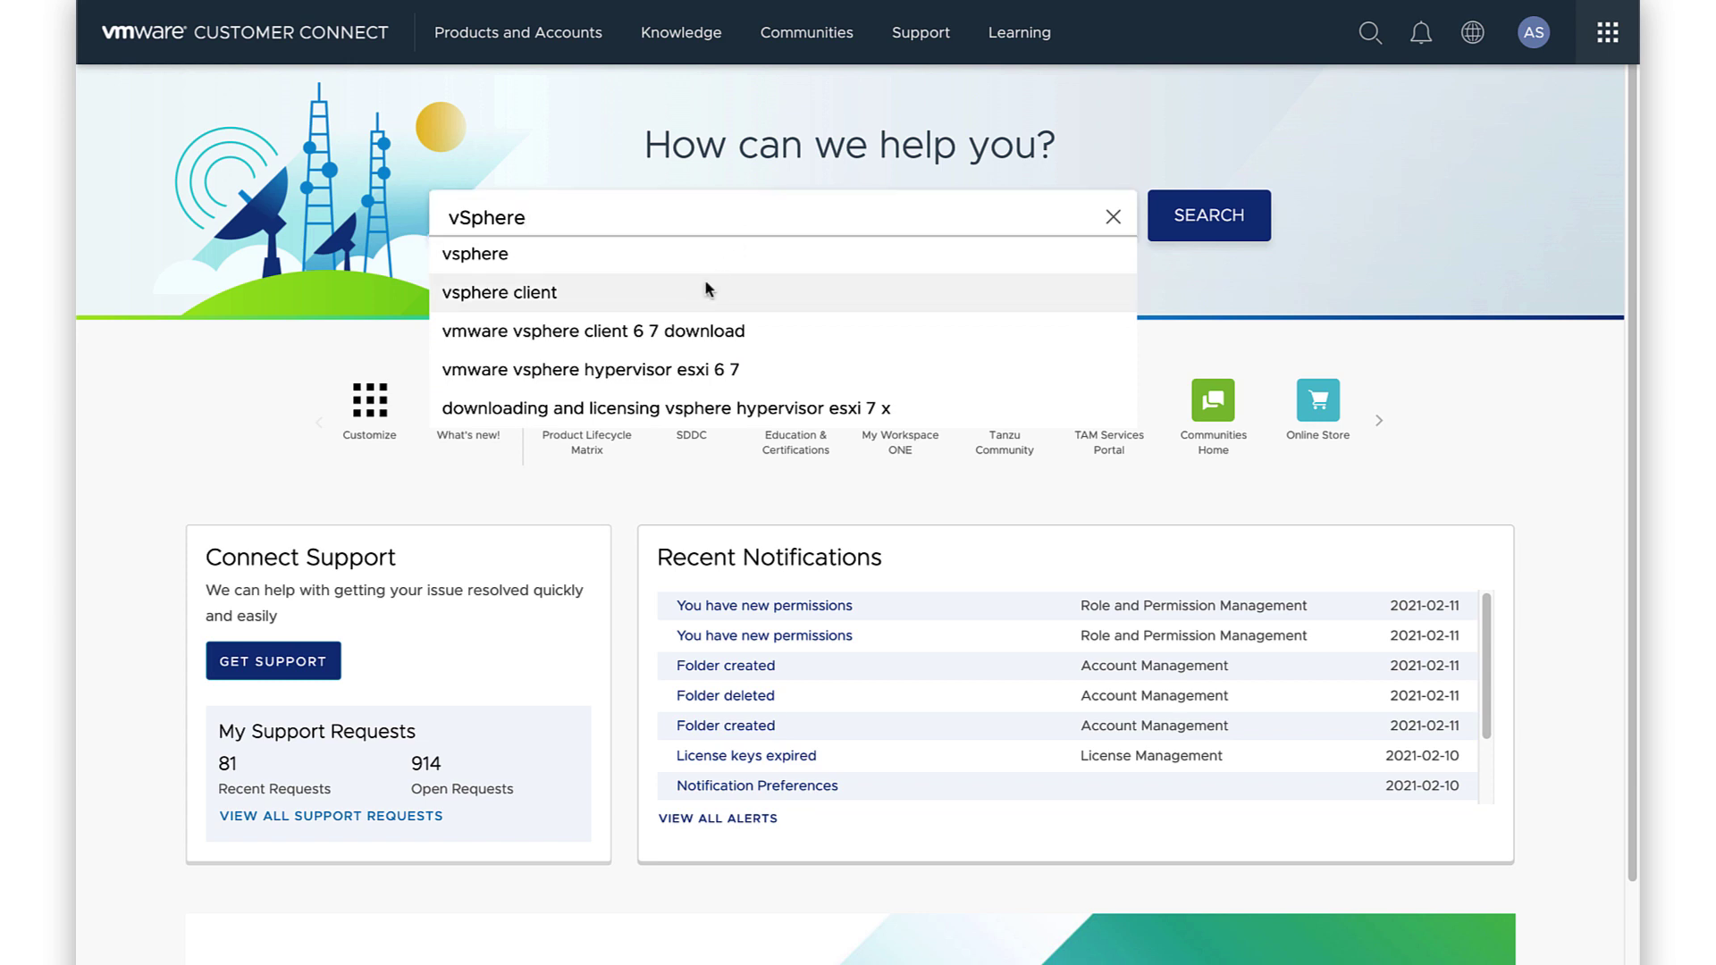
click(706, 290)
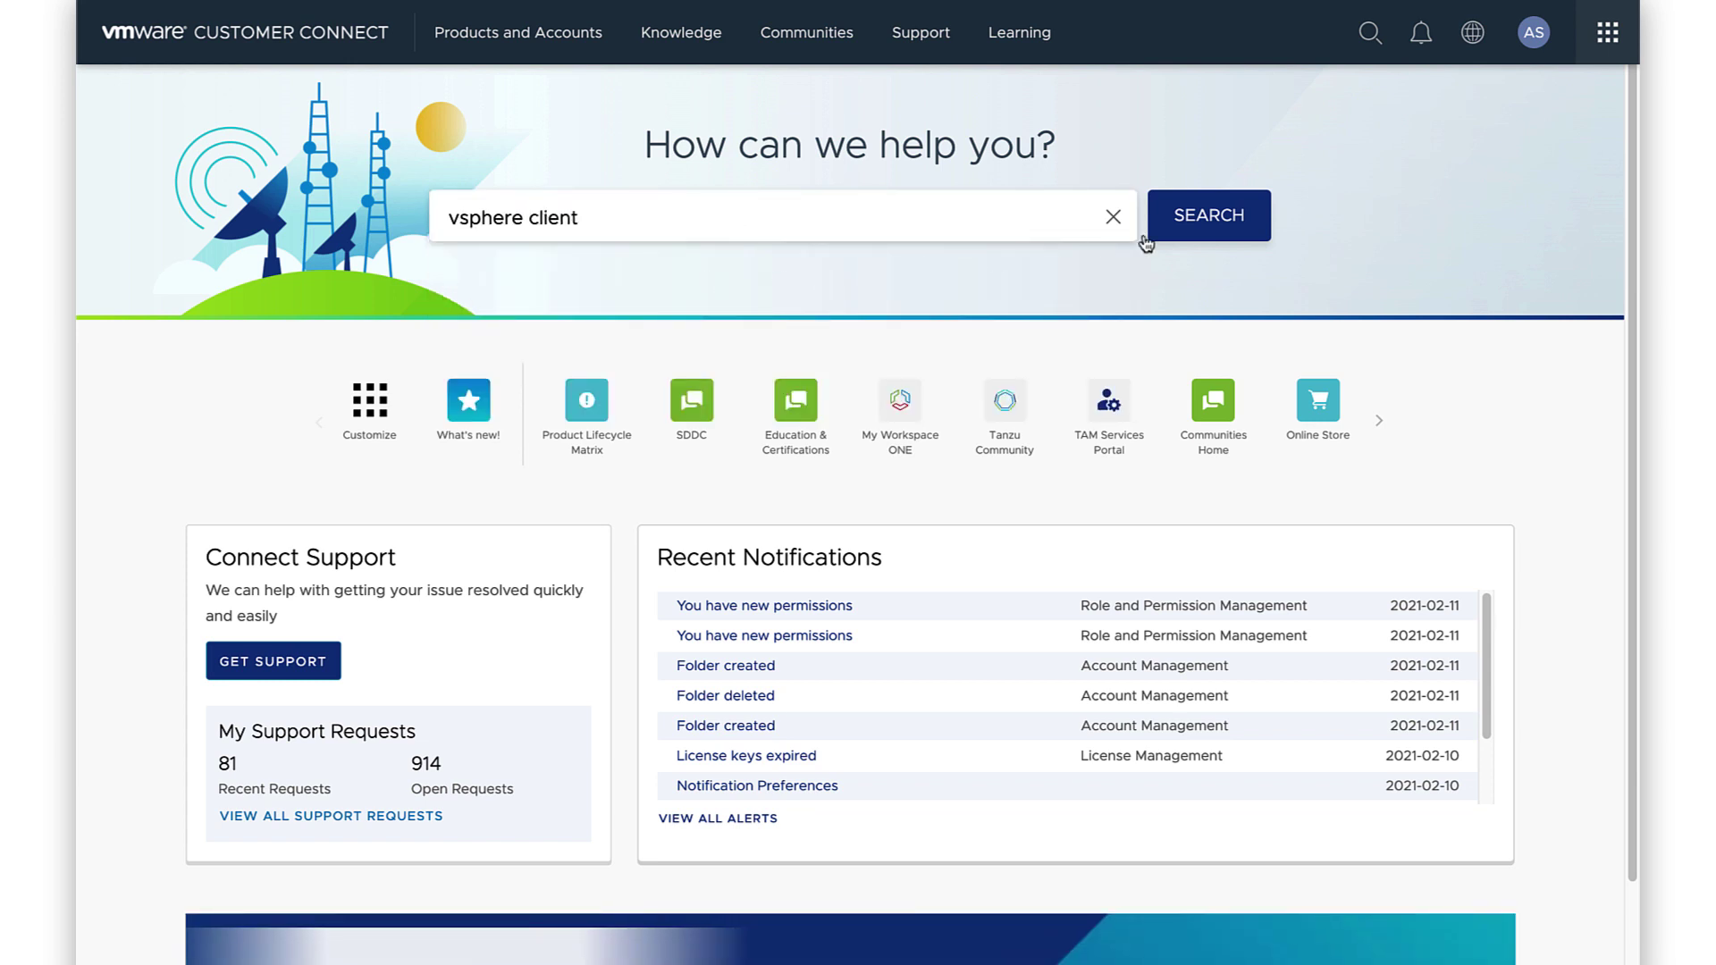
click(1216, 227)
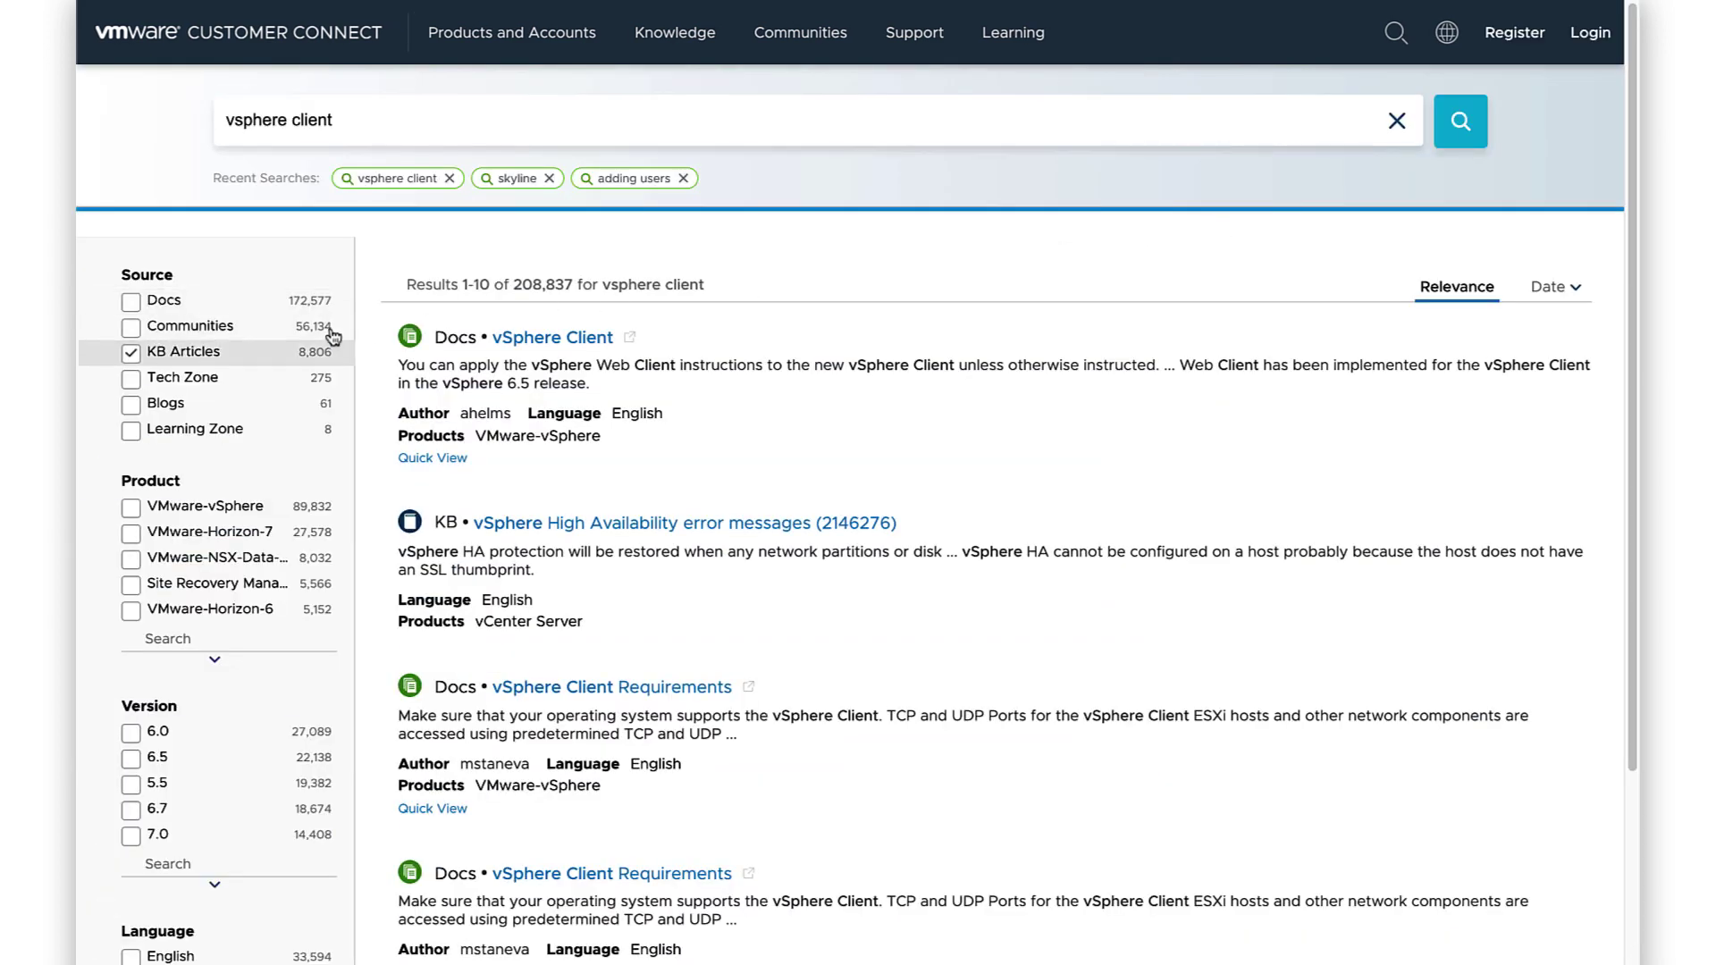
Filter the results to Communities and Tech Zone content, excluding KB Articles.
click(137, 356)
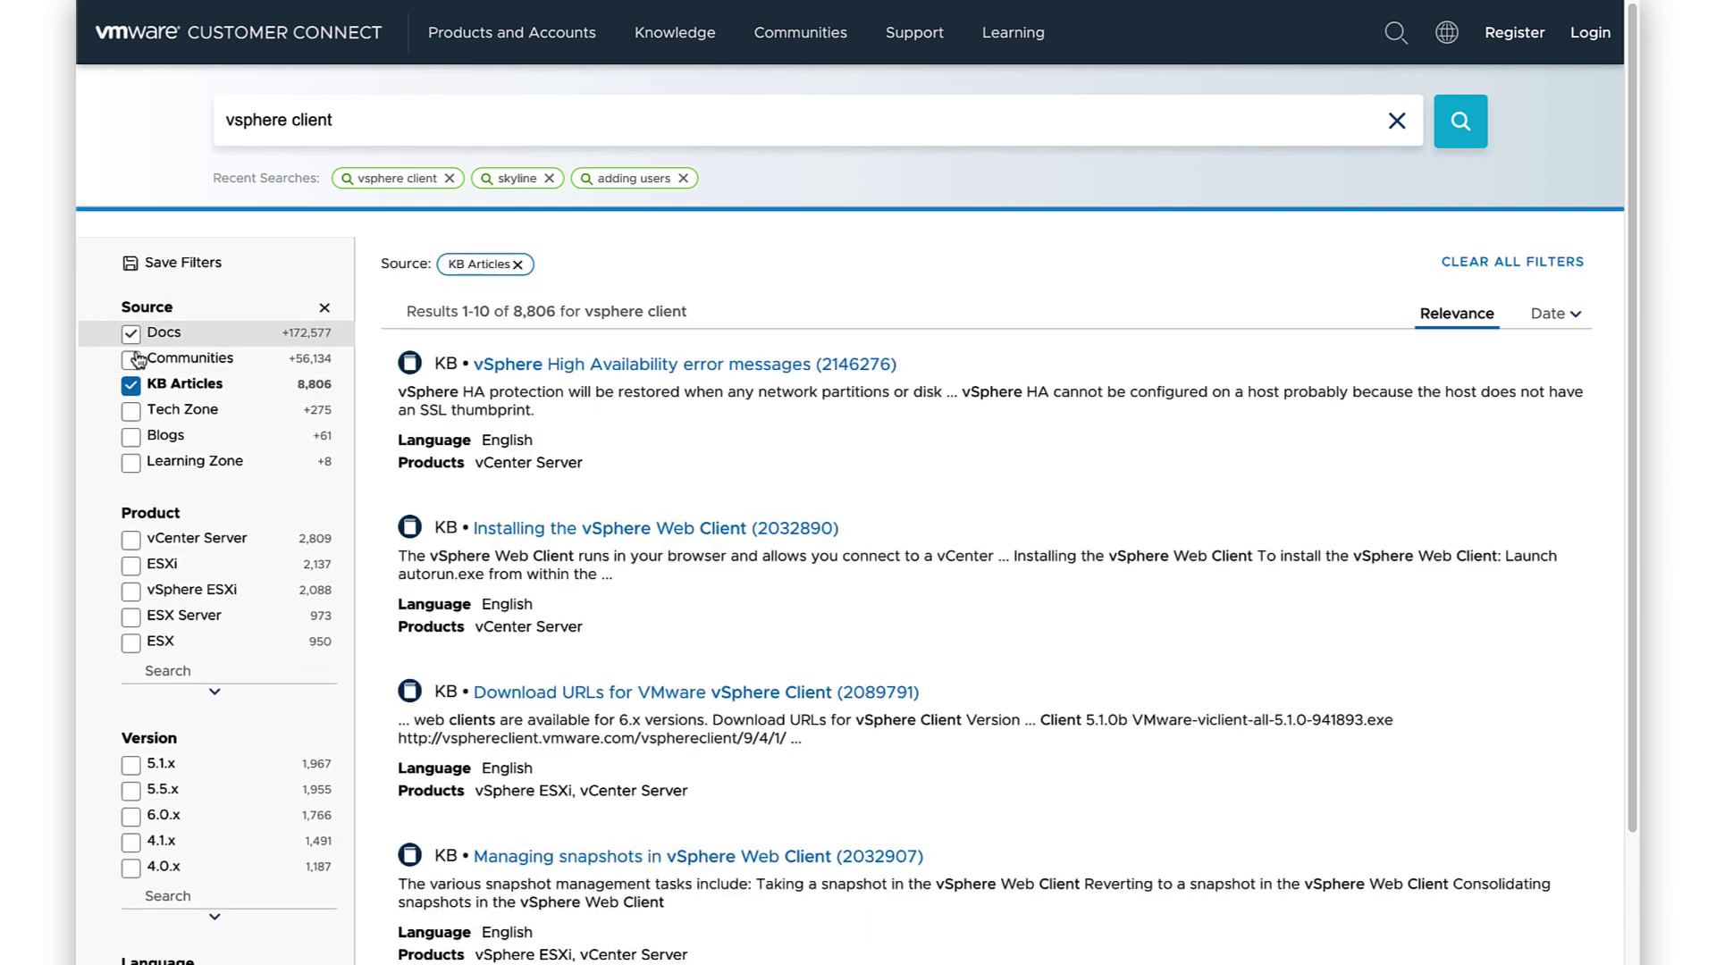
click(134, 365)
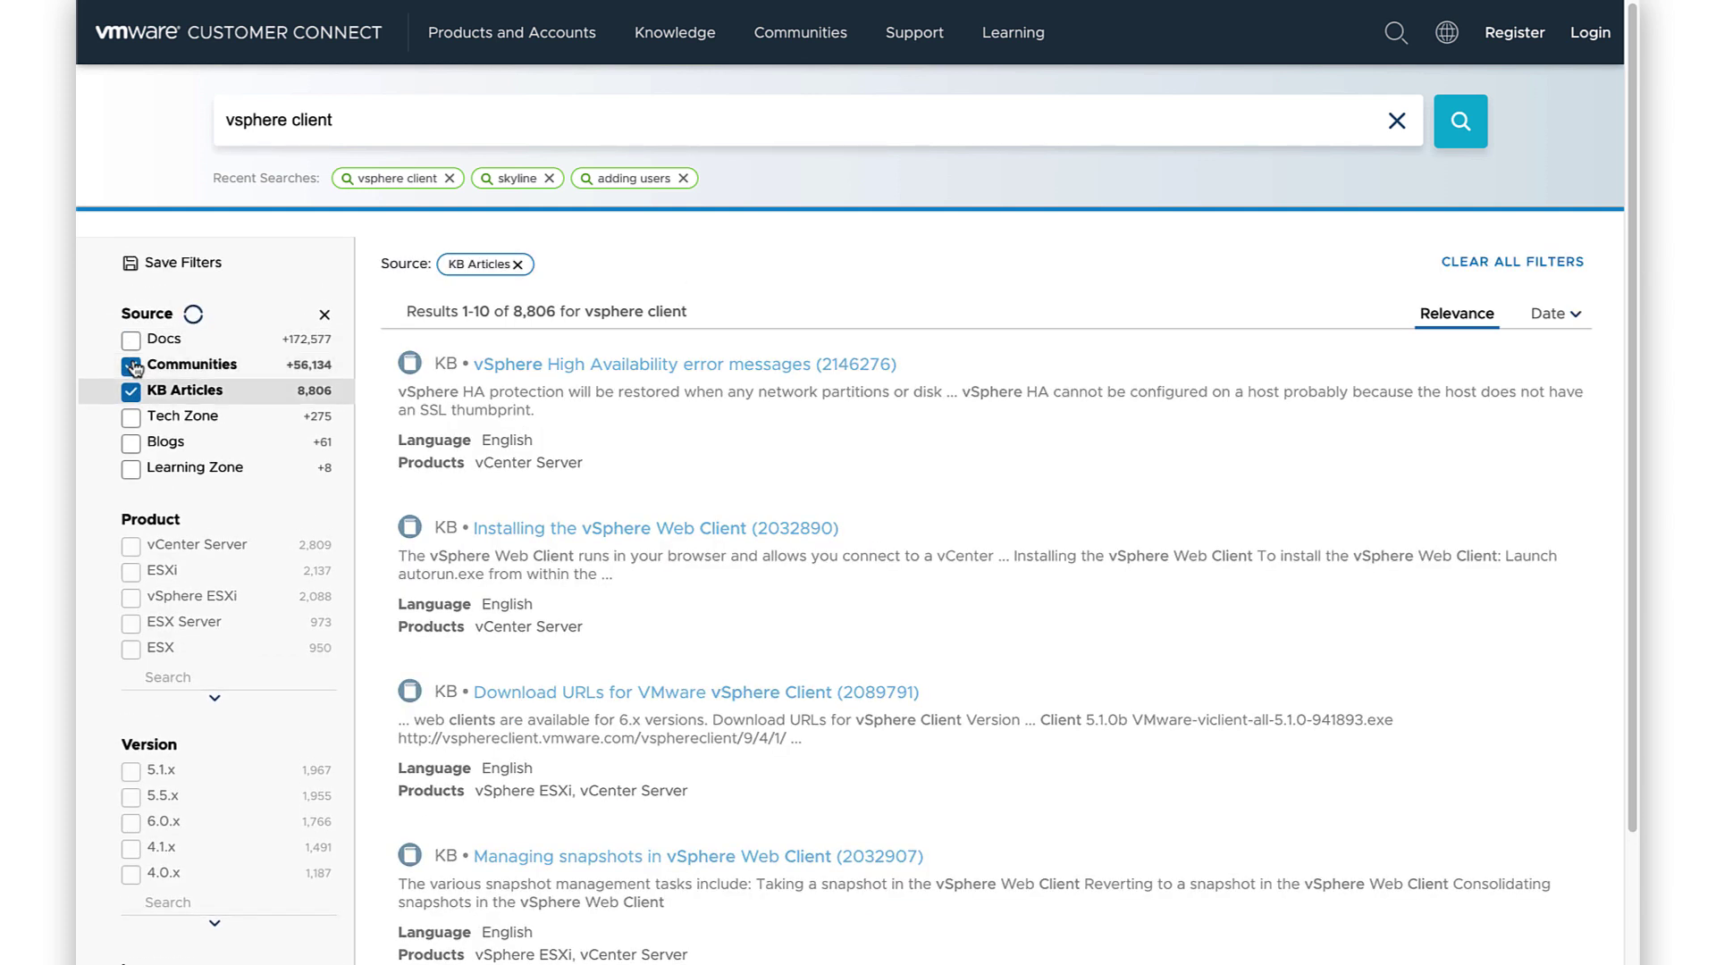
click(132, 419)
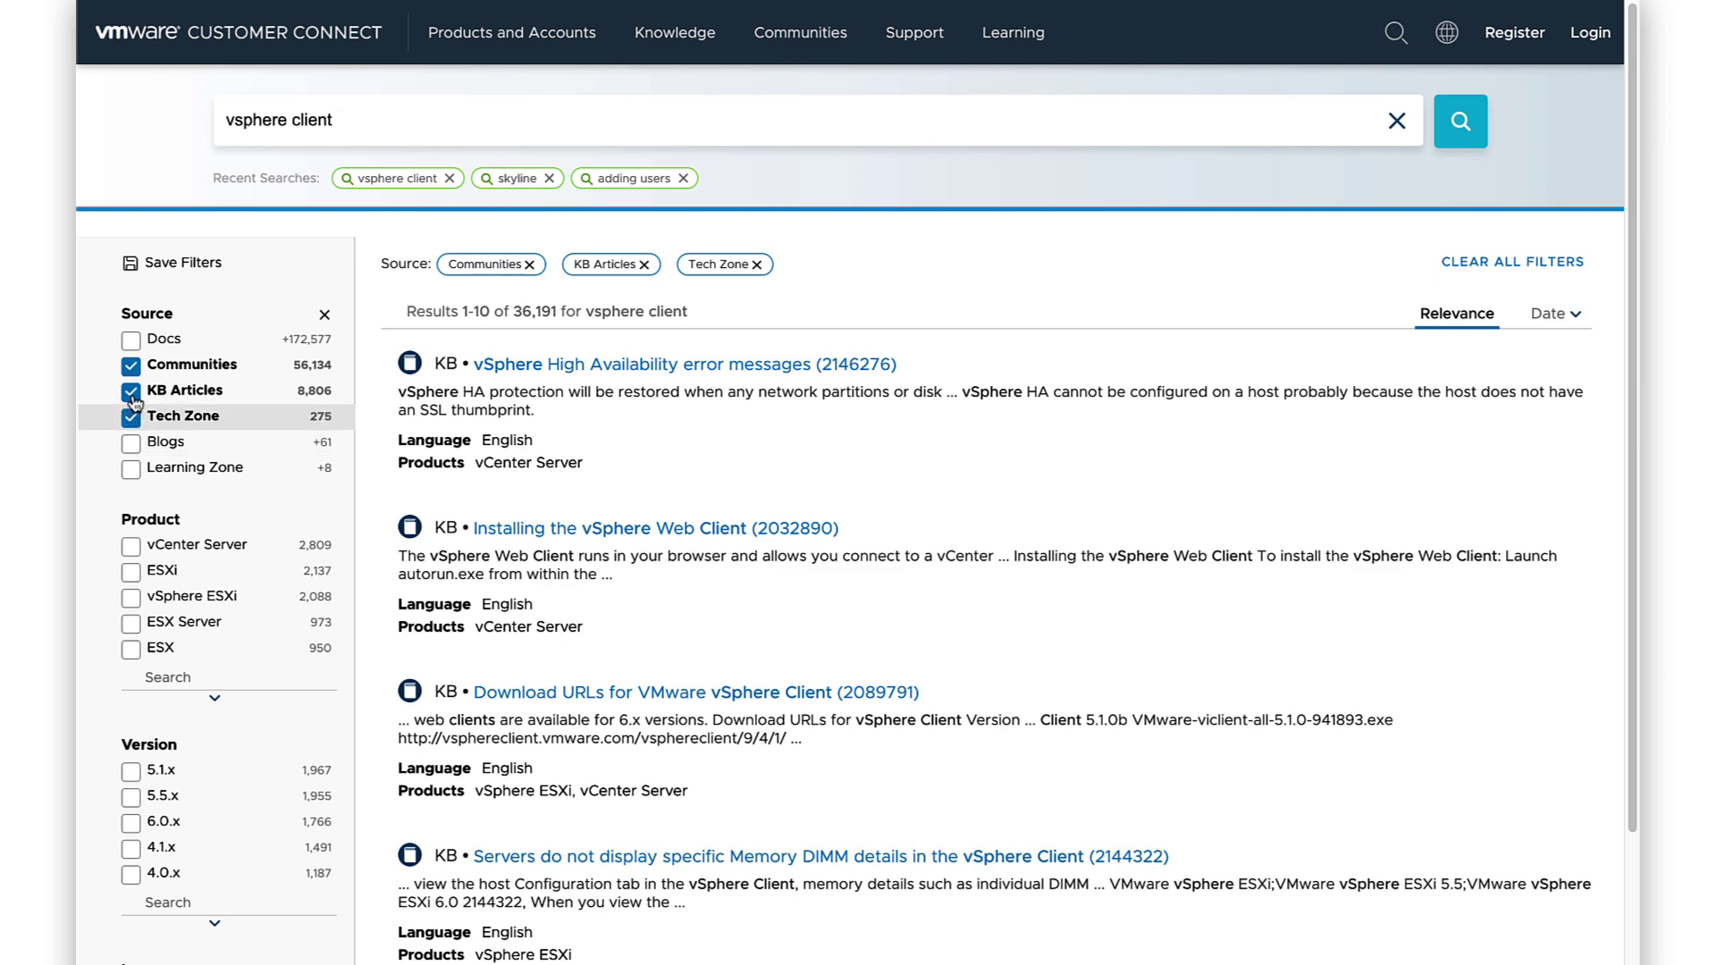
click(133, 392)
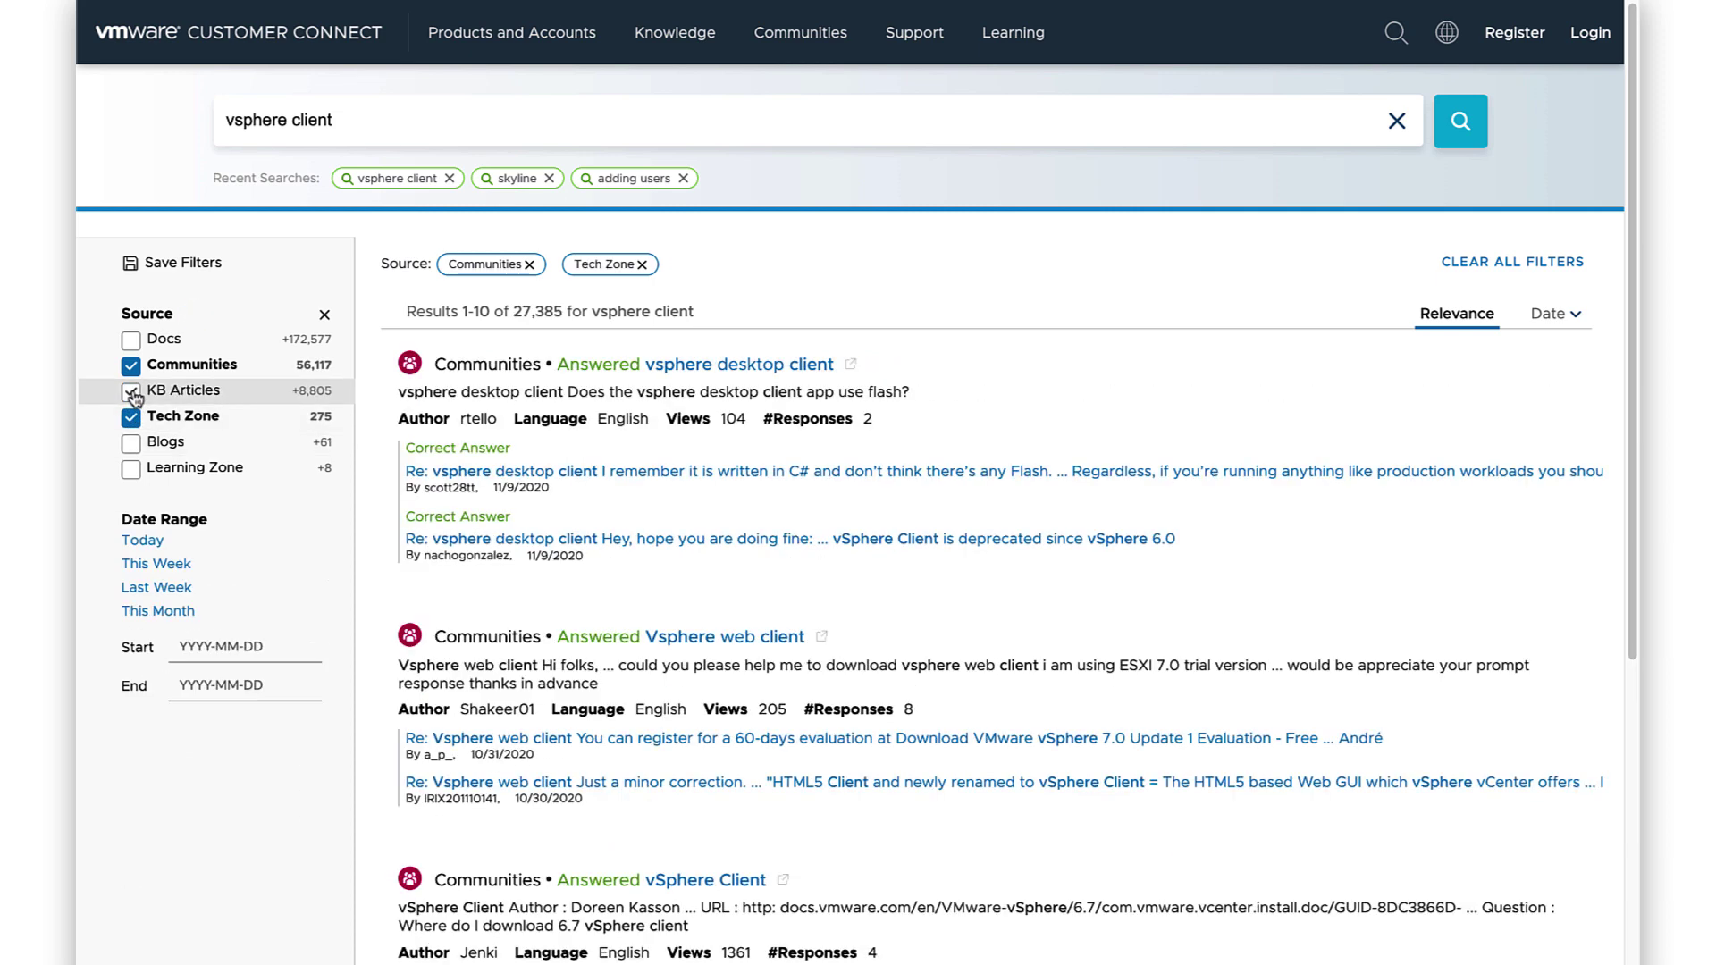
scroll(531, 440, down, 2)
scroll(532, 443, down, 1)
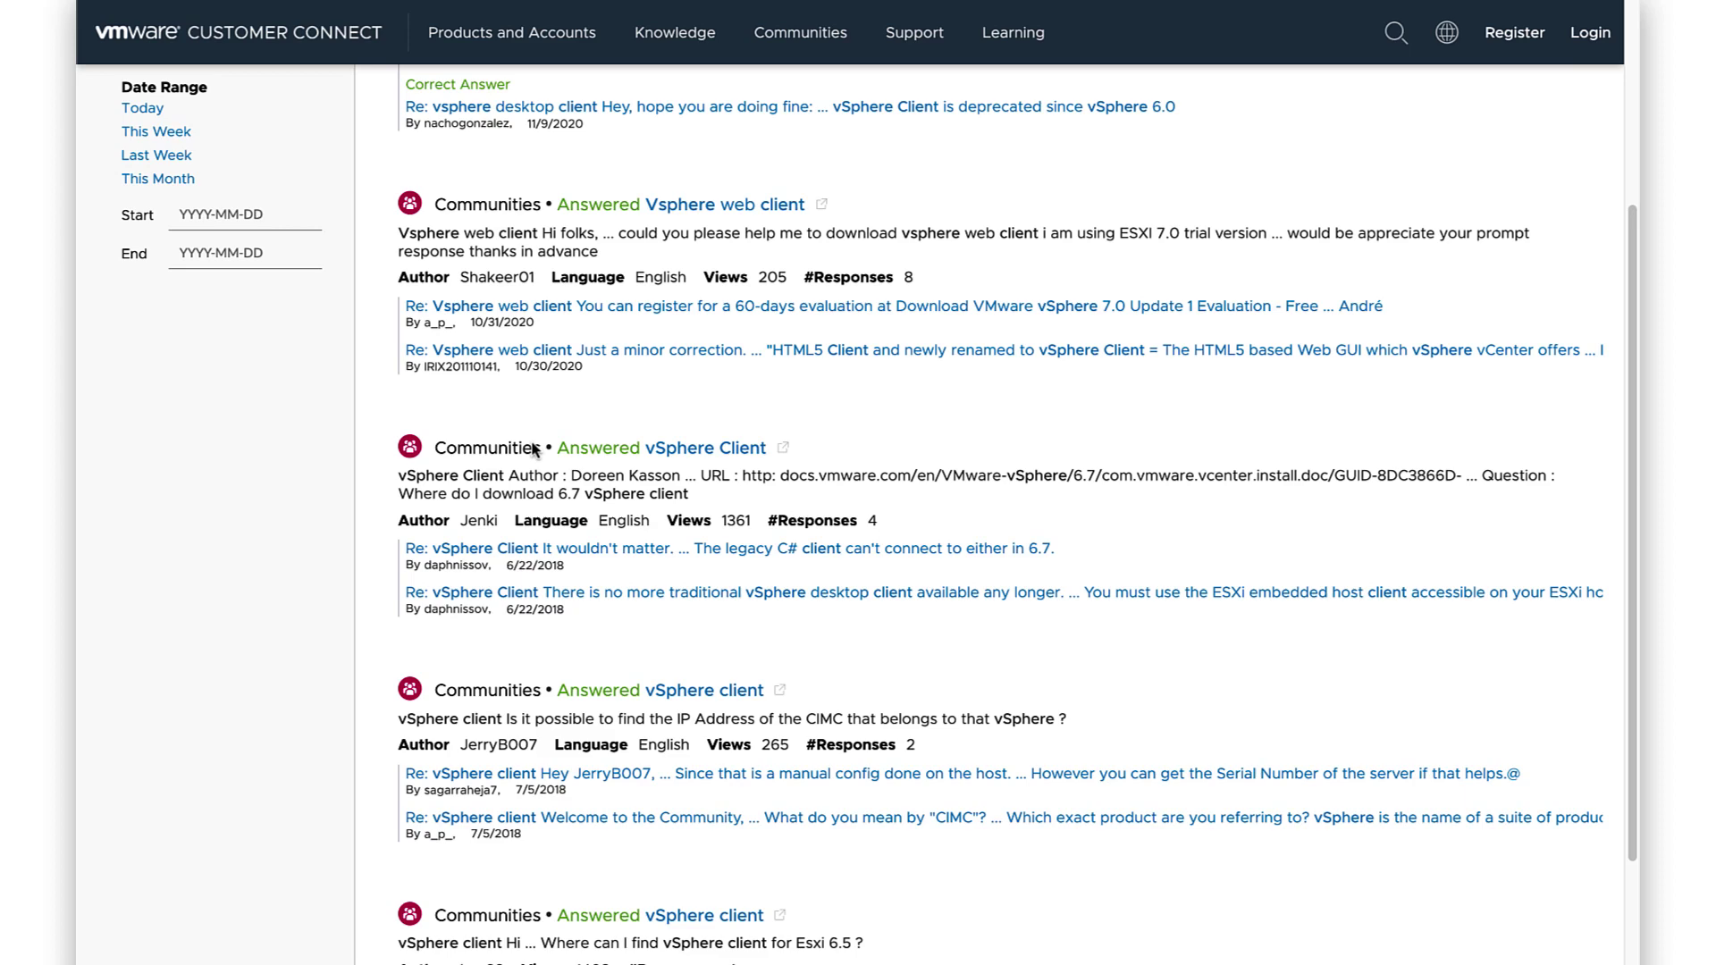
scroll(533, 451, down, 3)
scroll(532, 444, down, 1)
scroll(531, 443, down, 1)
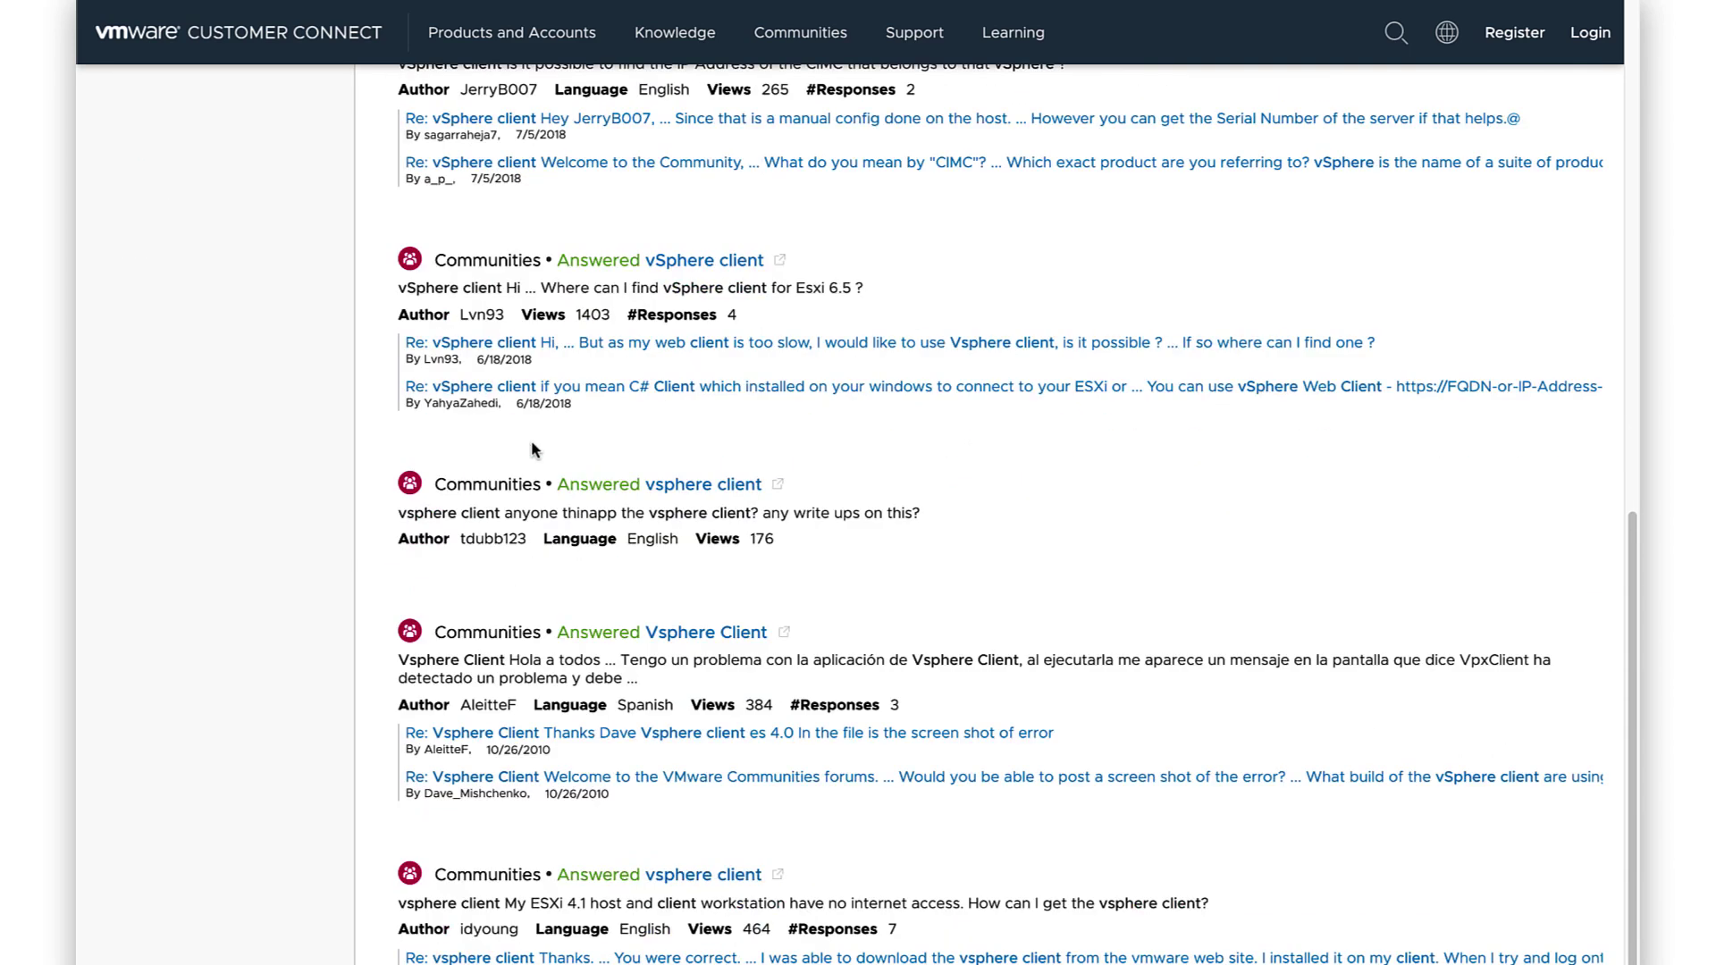
scroll(531, 443, down, 1)
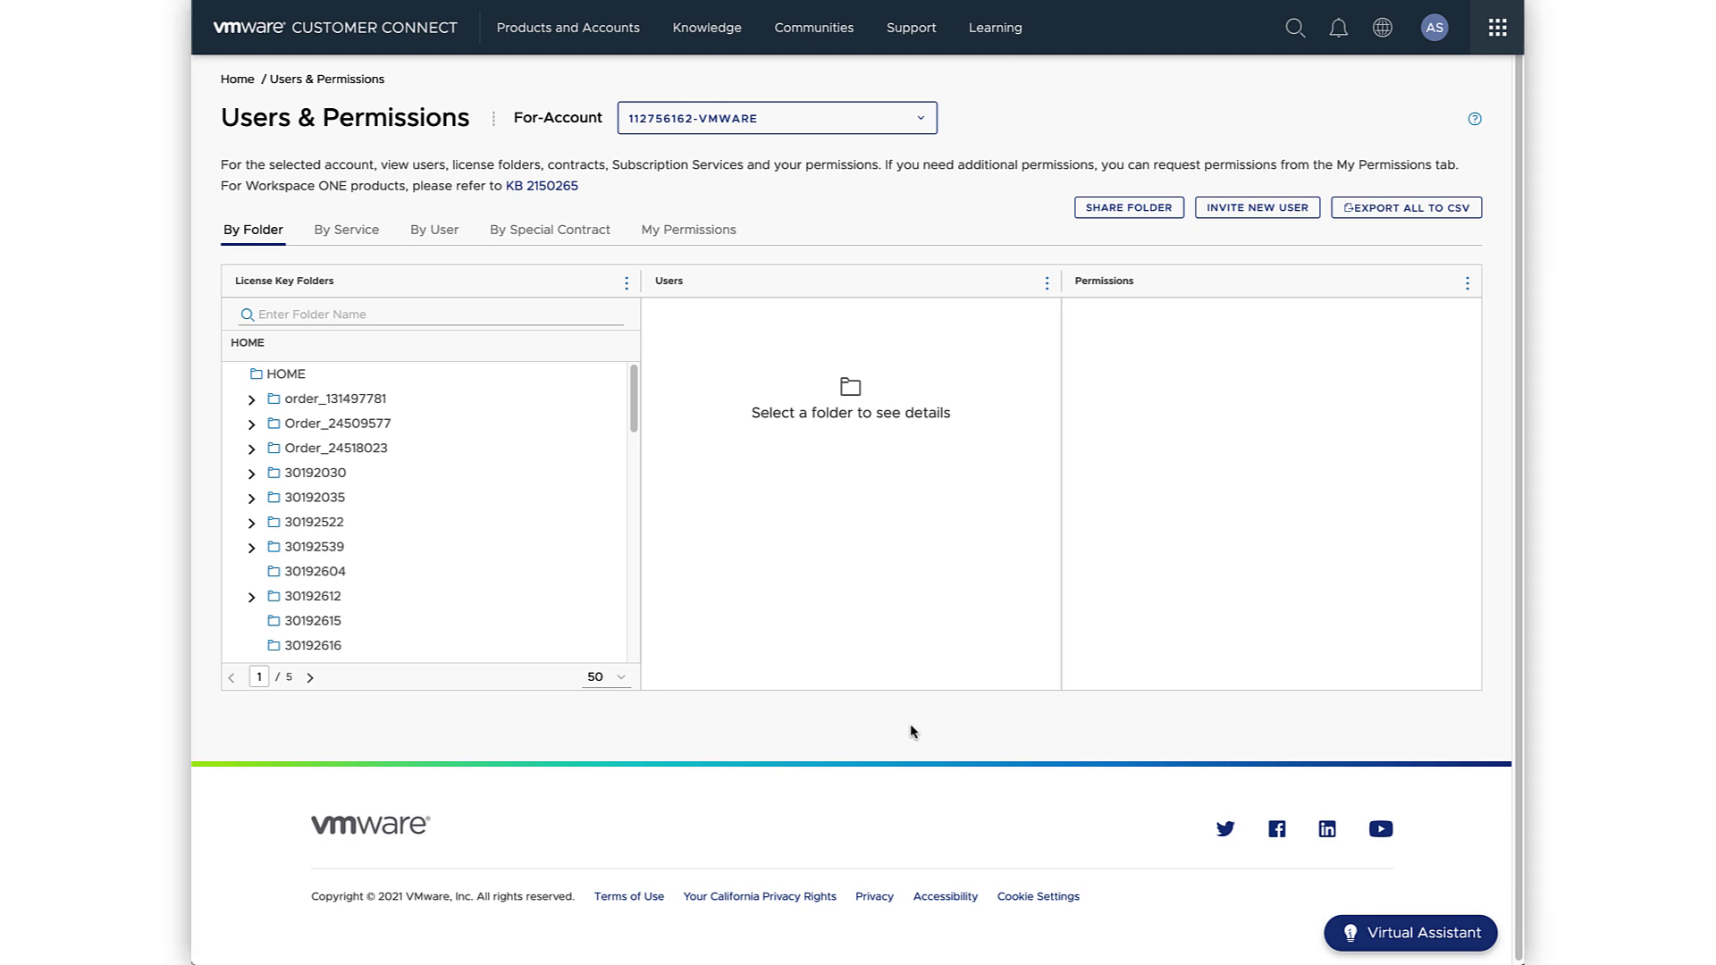
Have the virtual assistant guide inviting John Smith to the current account.
click(1397, 936)
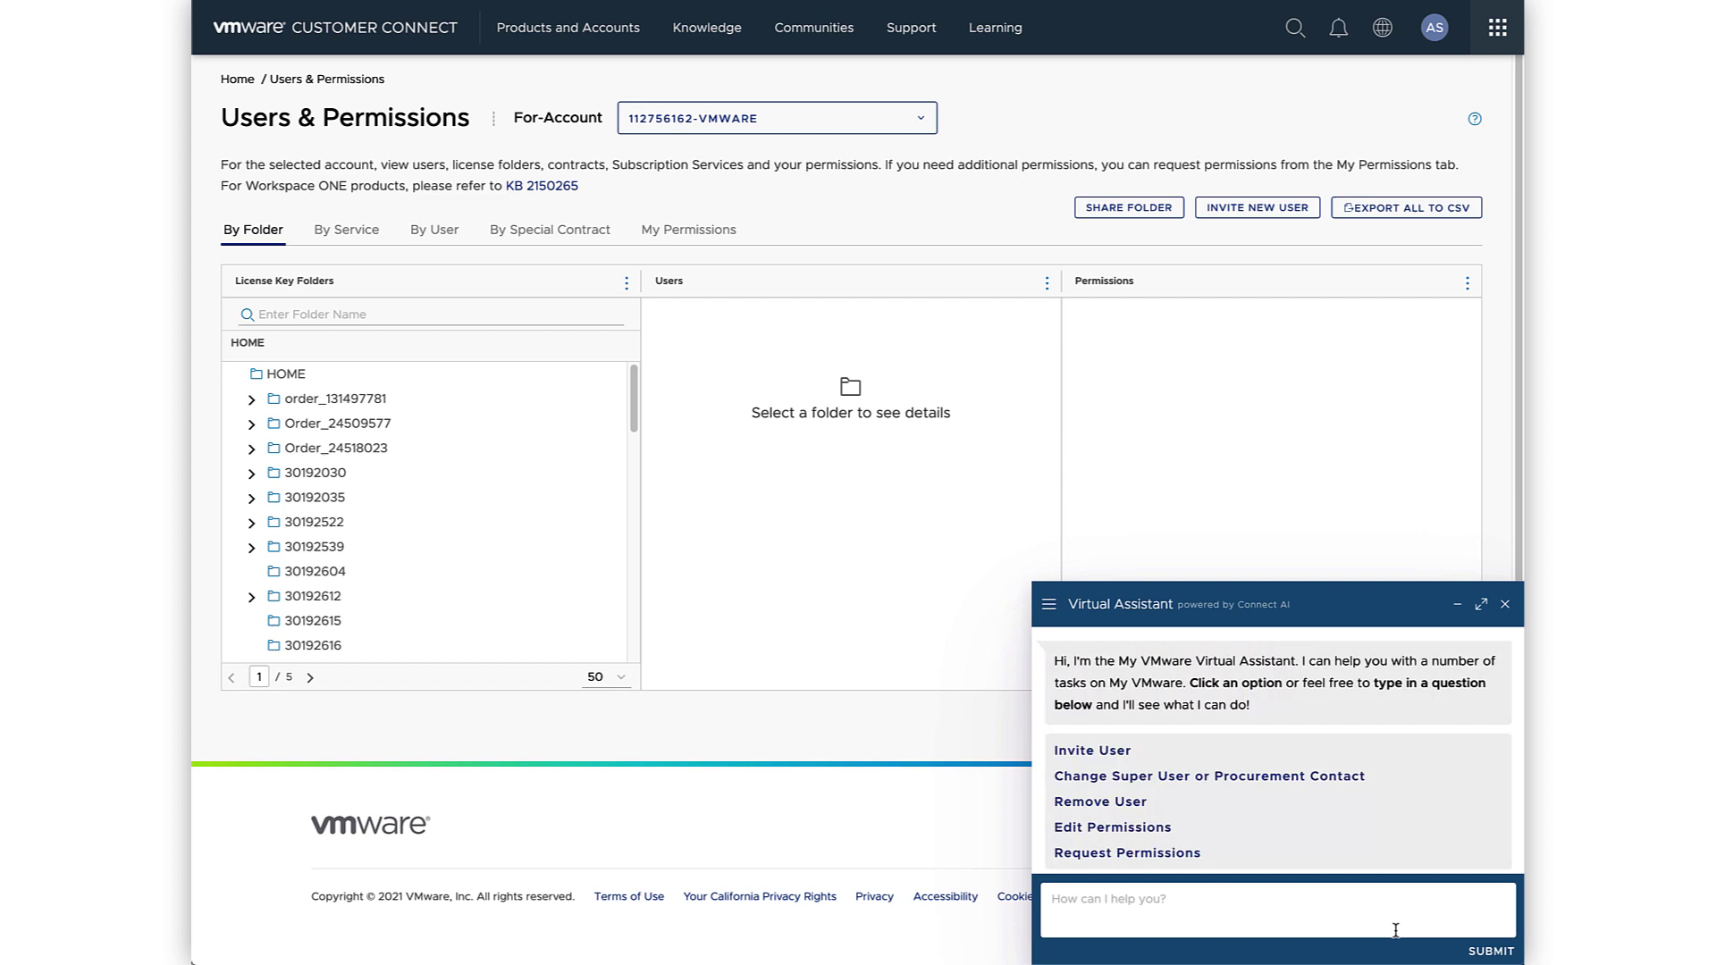
click(1389, 912)
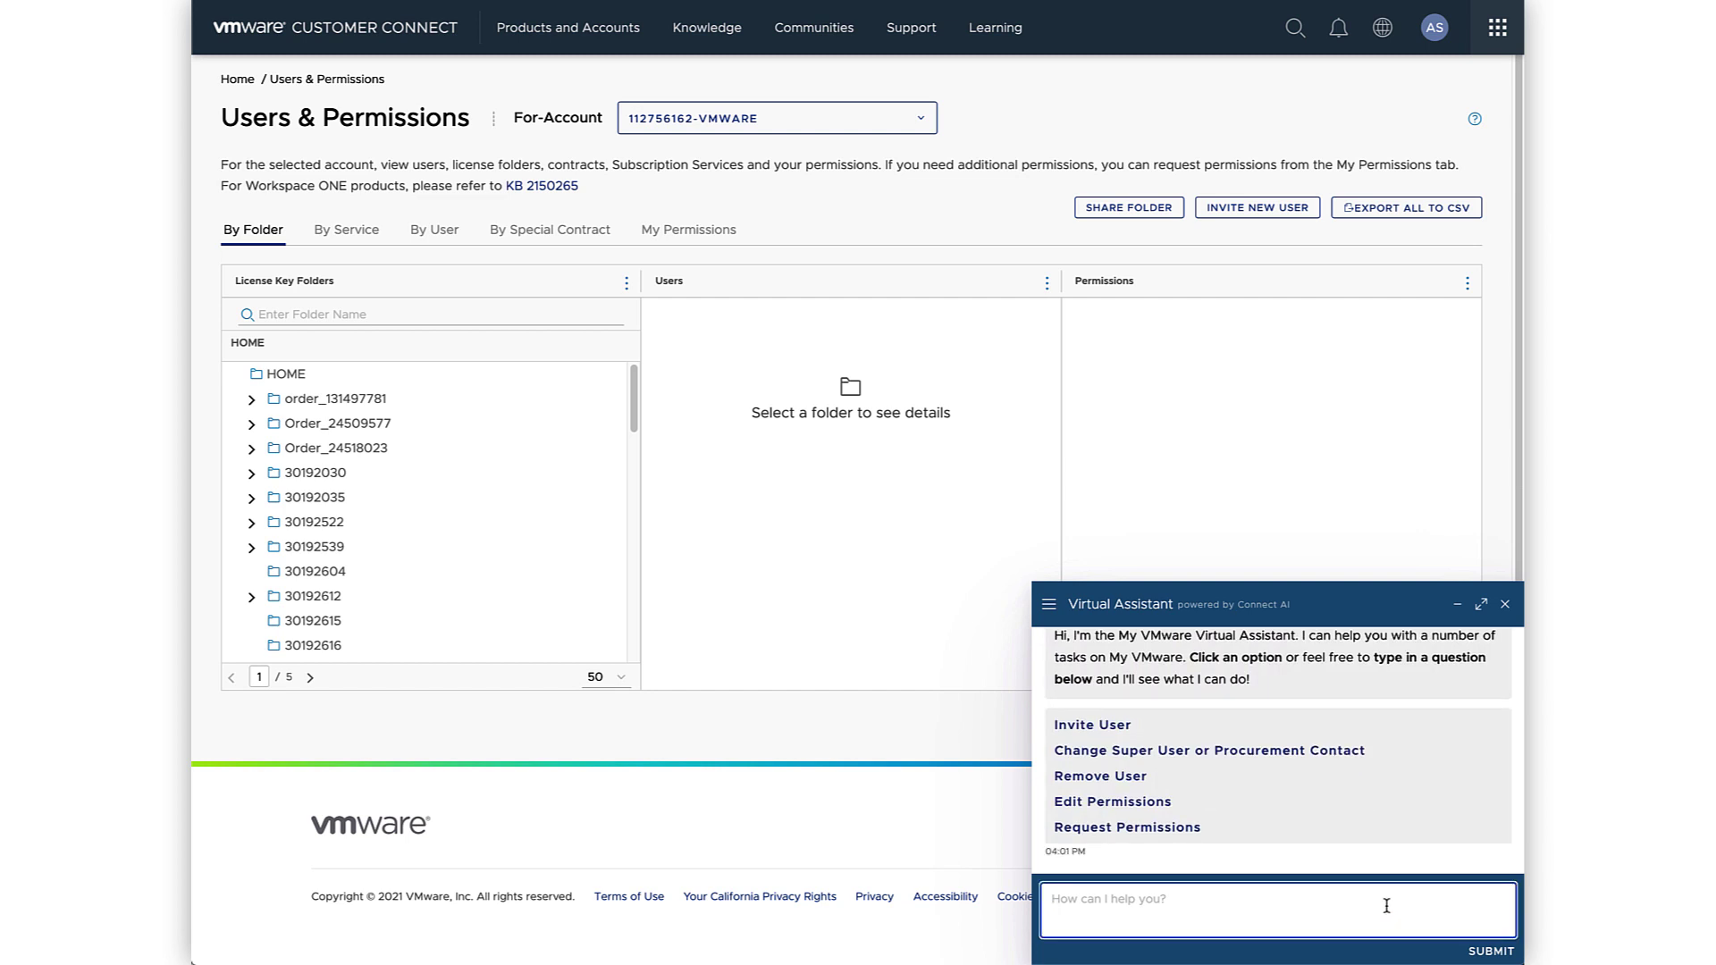
text(Ii need to invite a user to my accou)
text(nt)
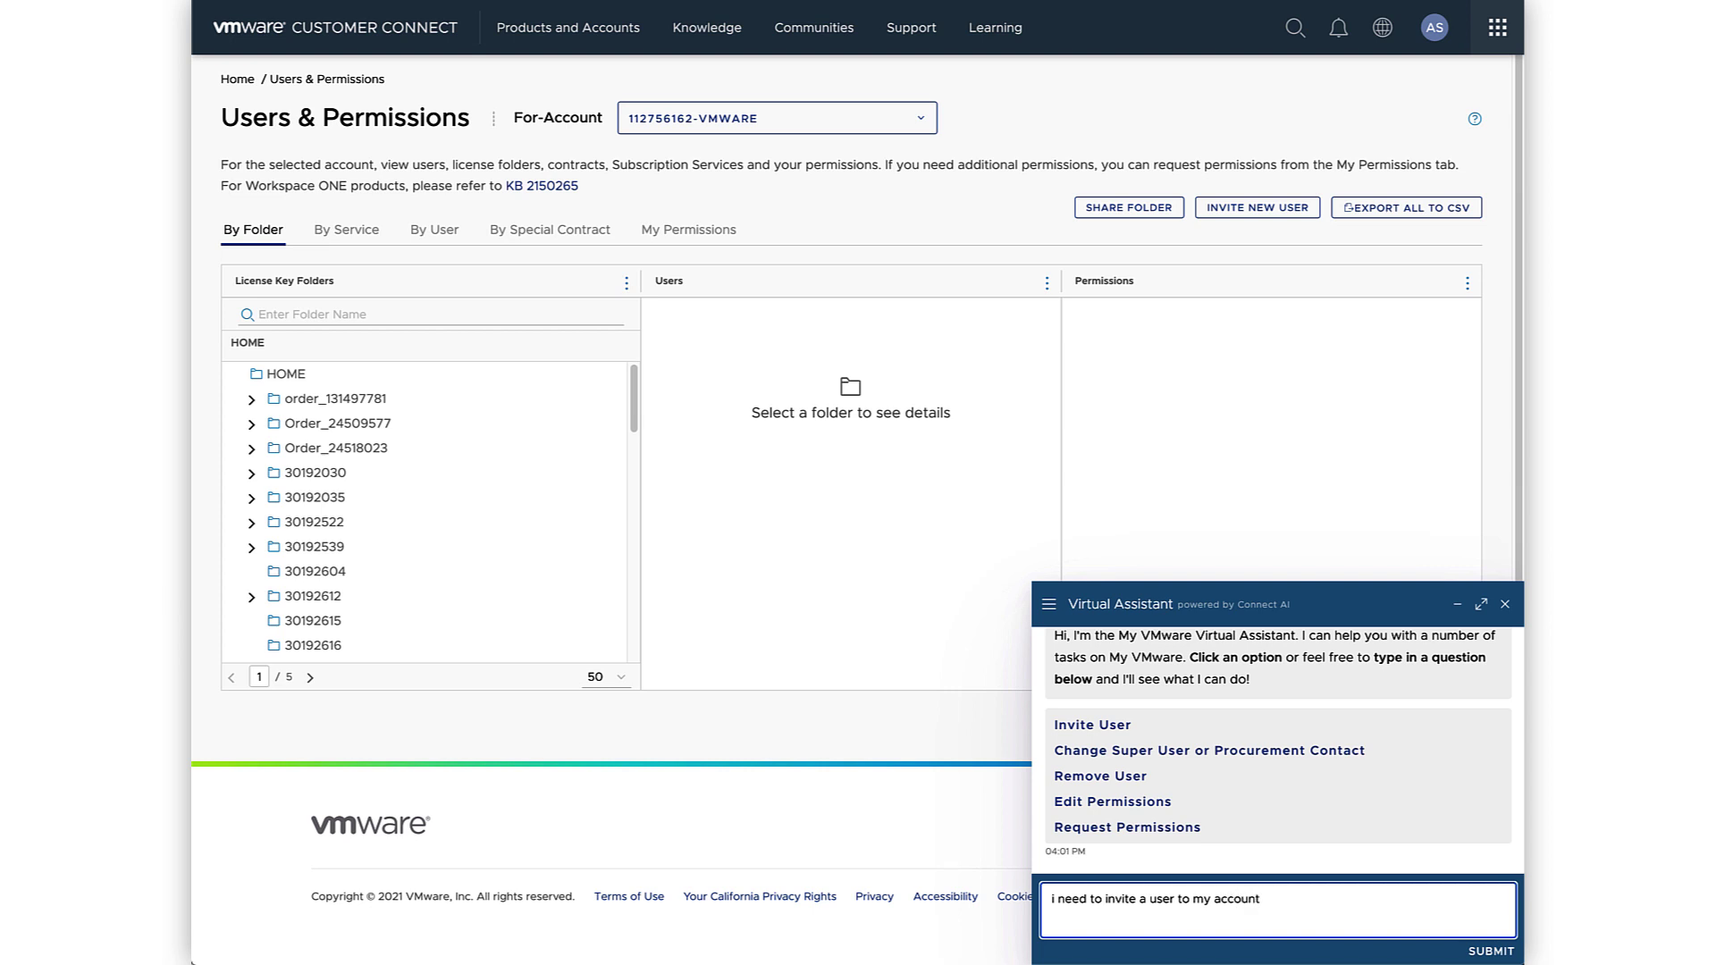
click(1490, 952)
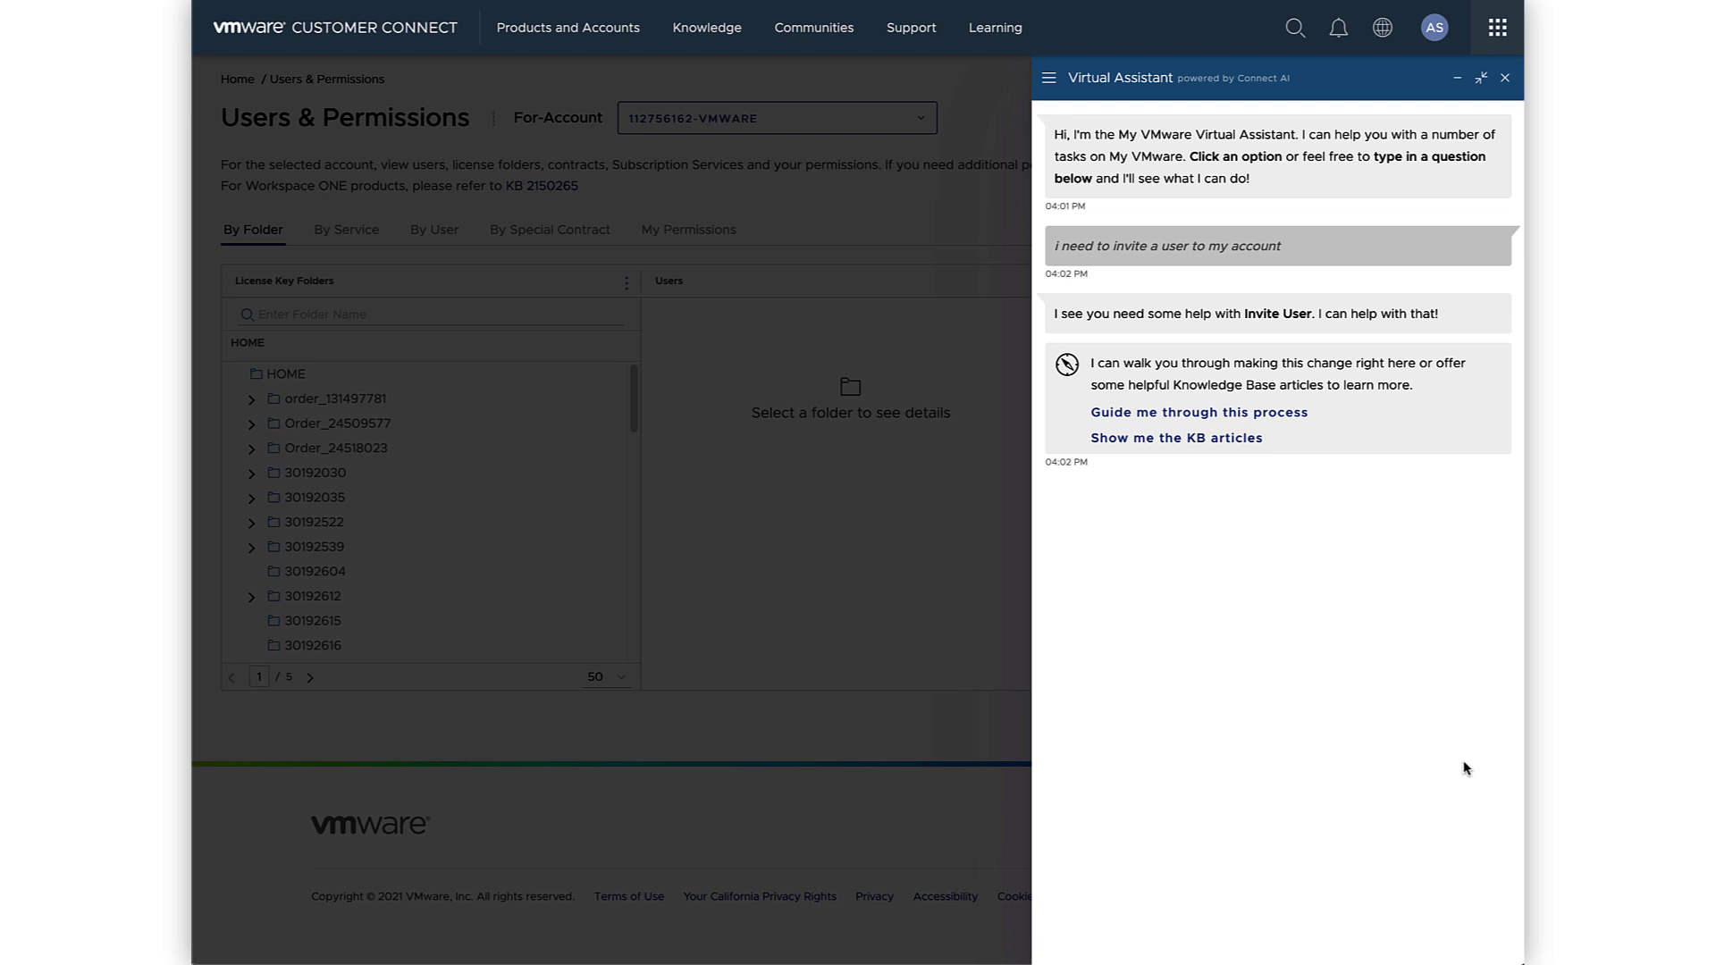
click(1296, 416)
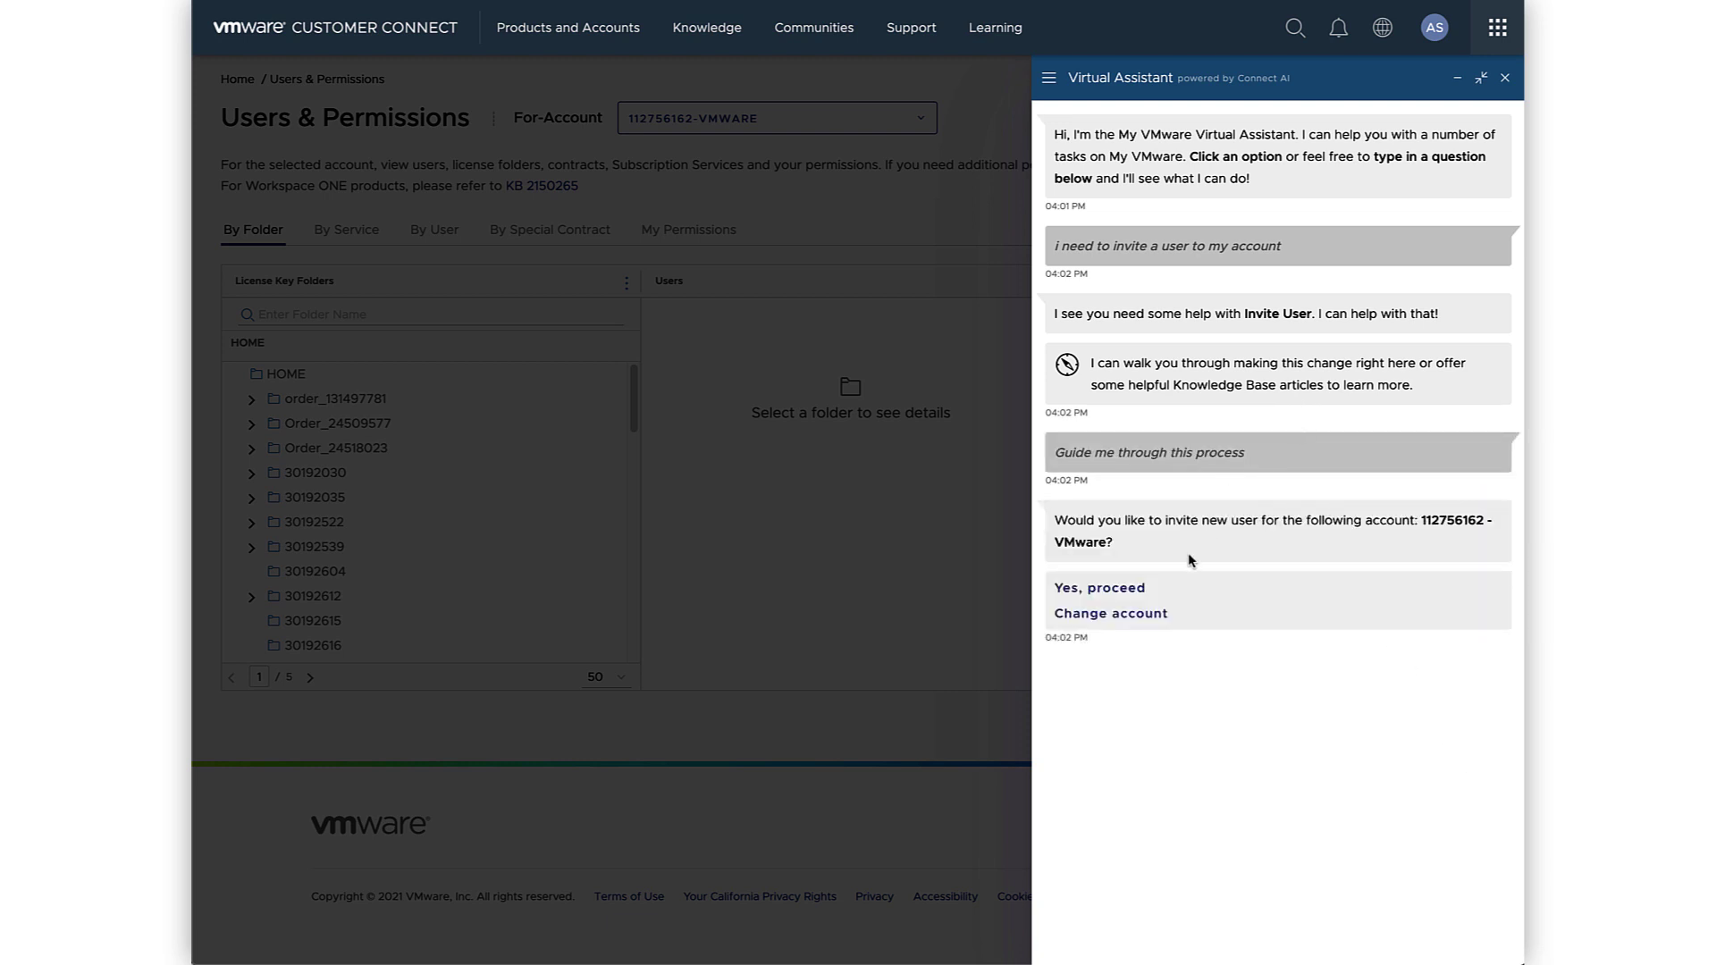
click(1142, 590)
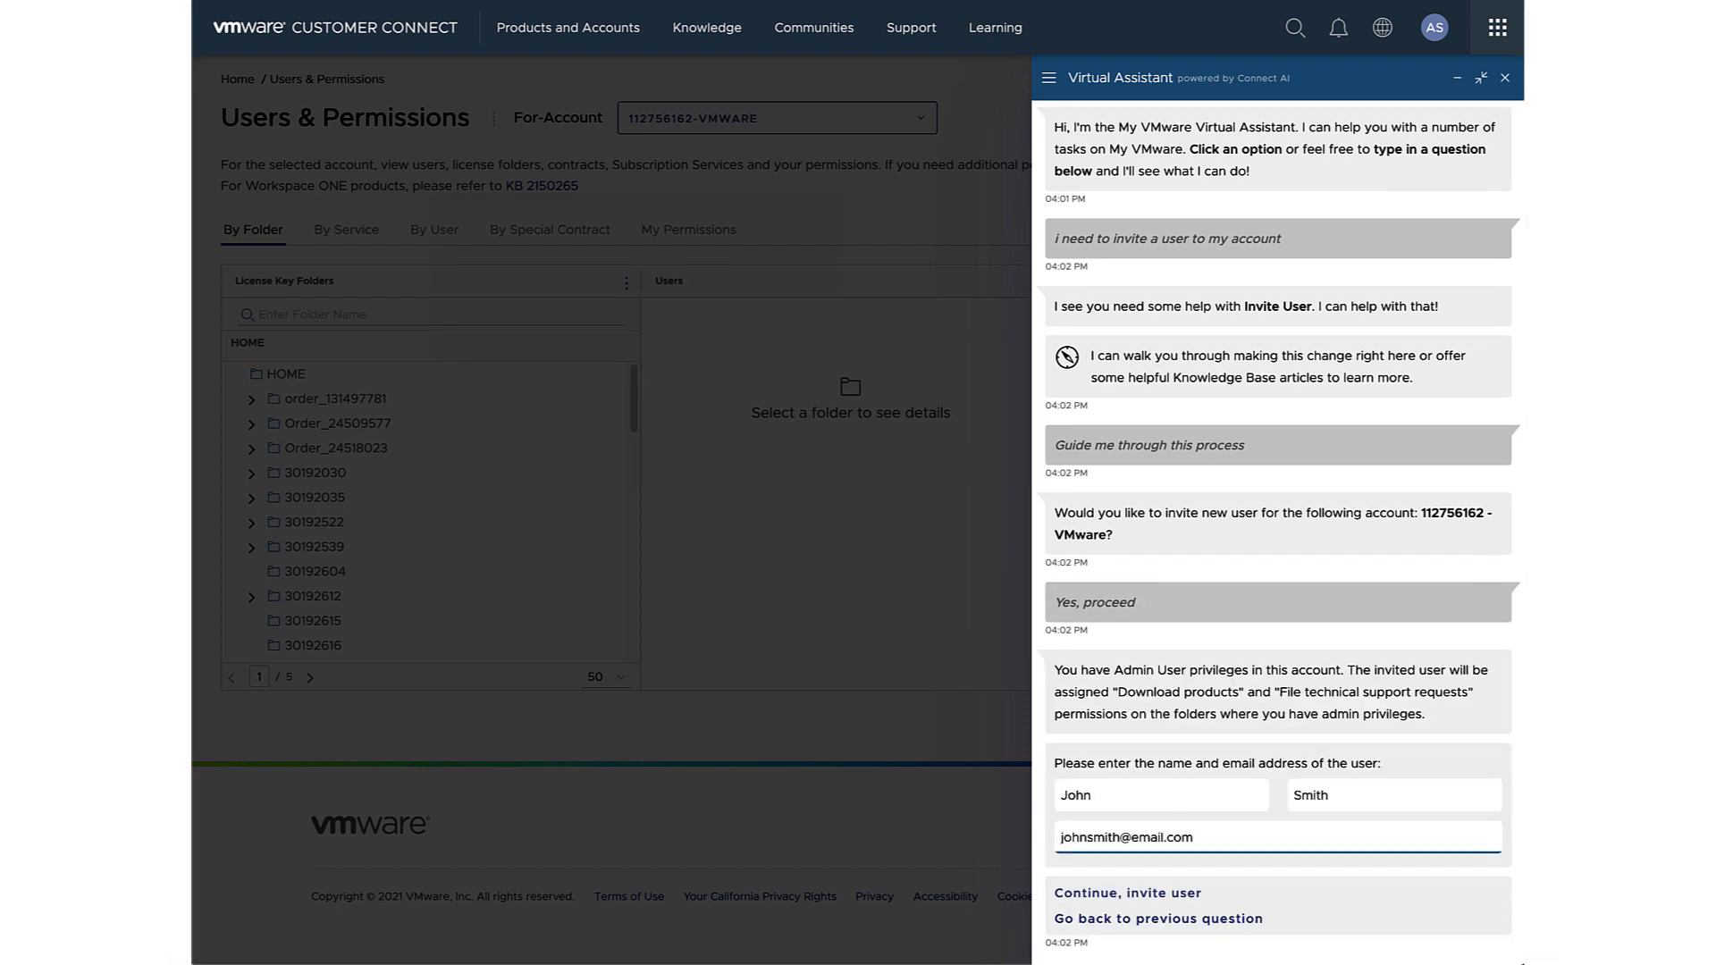
click(1166, 894)
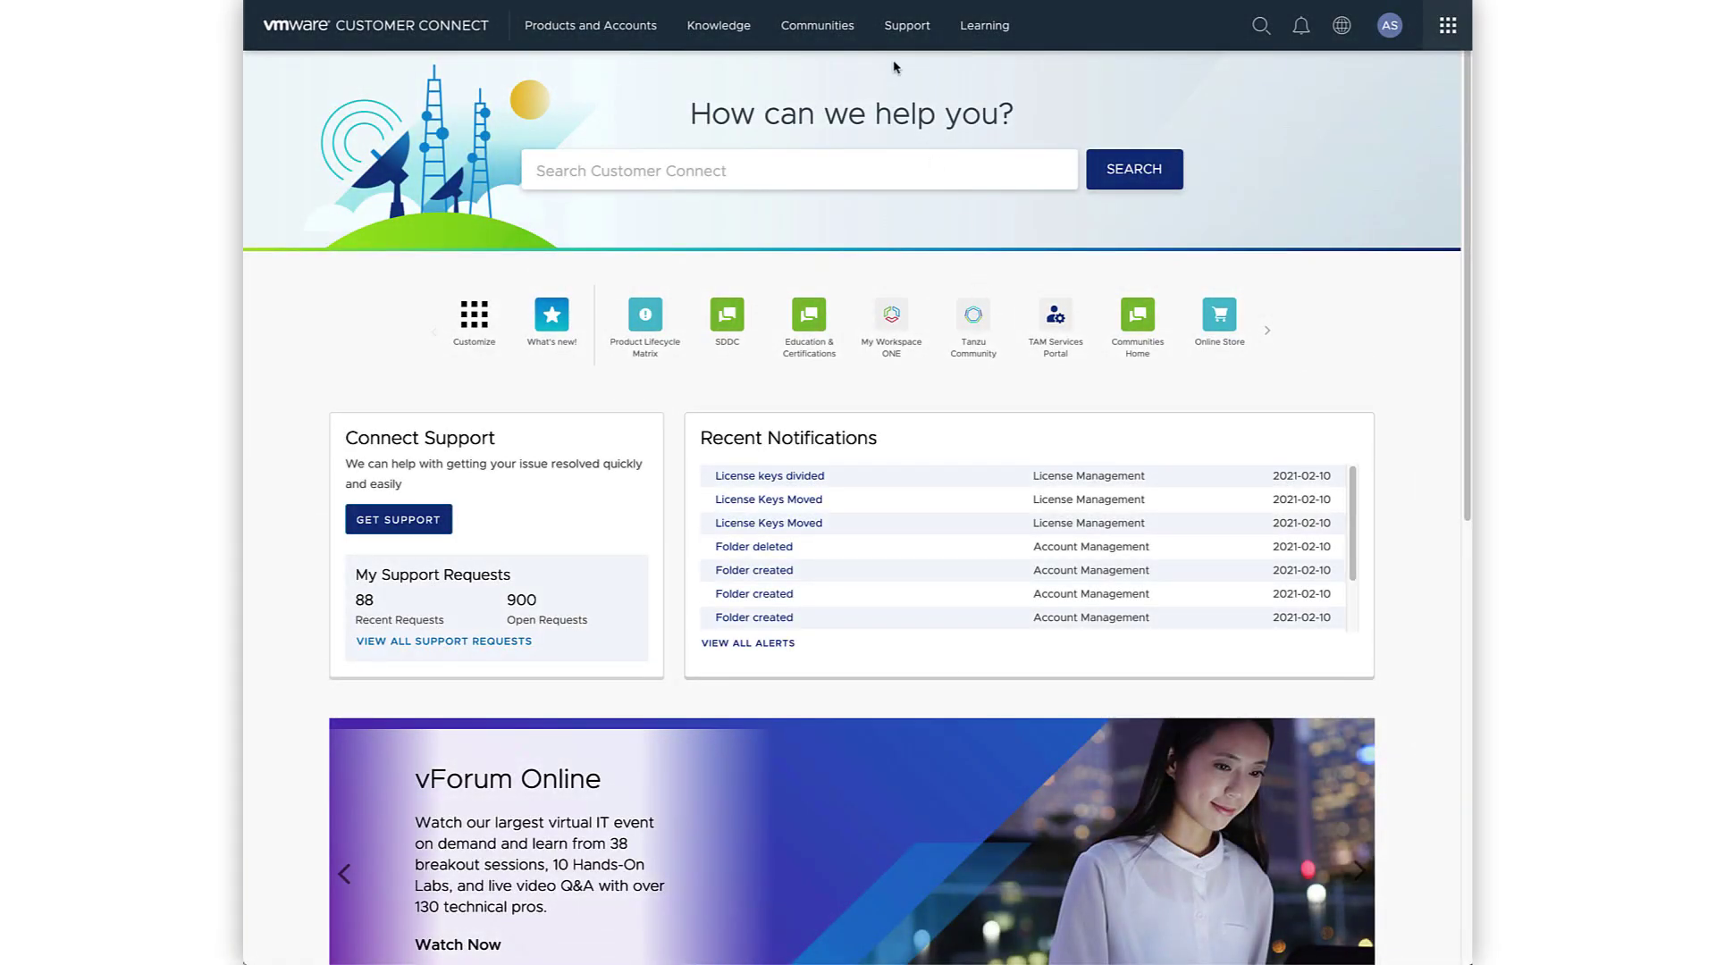
Preview Non-Technical Support subjects under Get Support, then choose Technical Support instead.
click(887, 38)
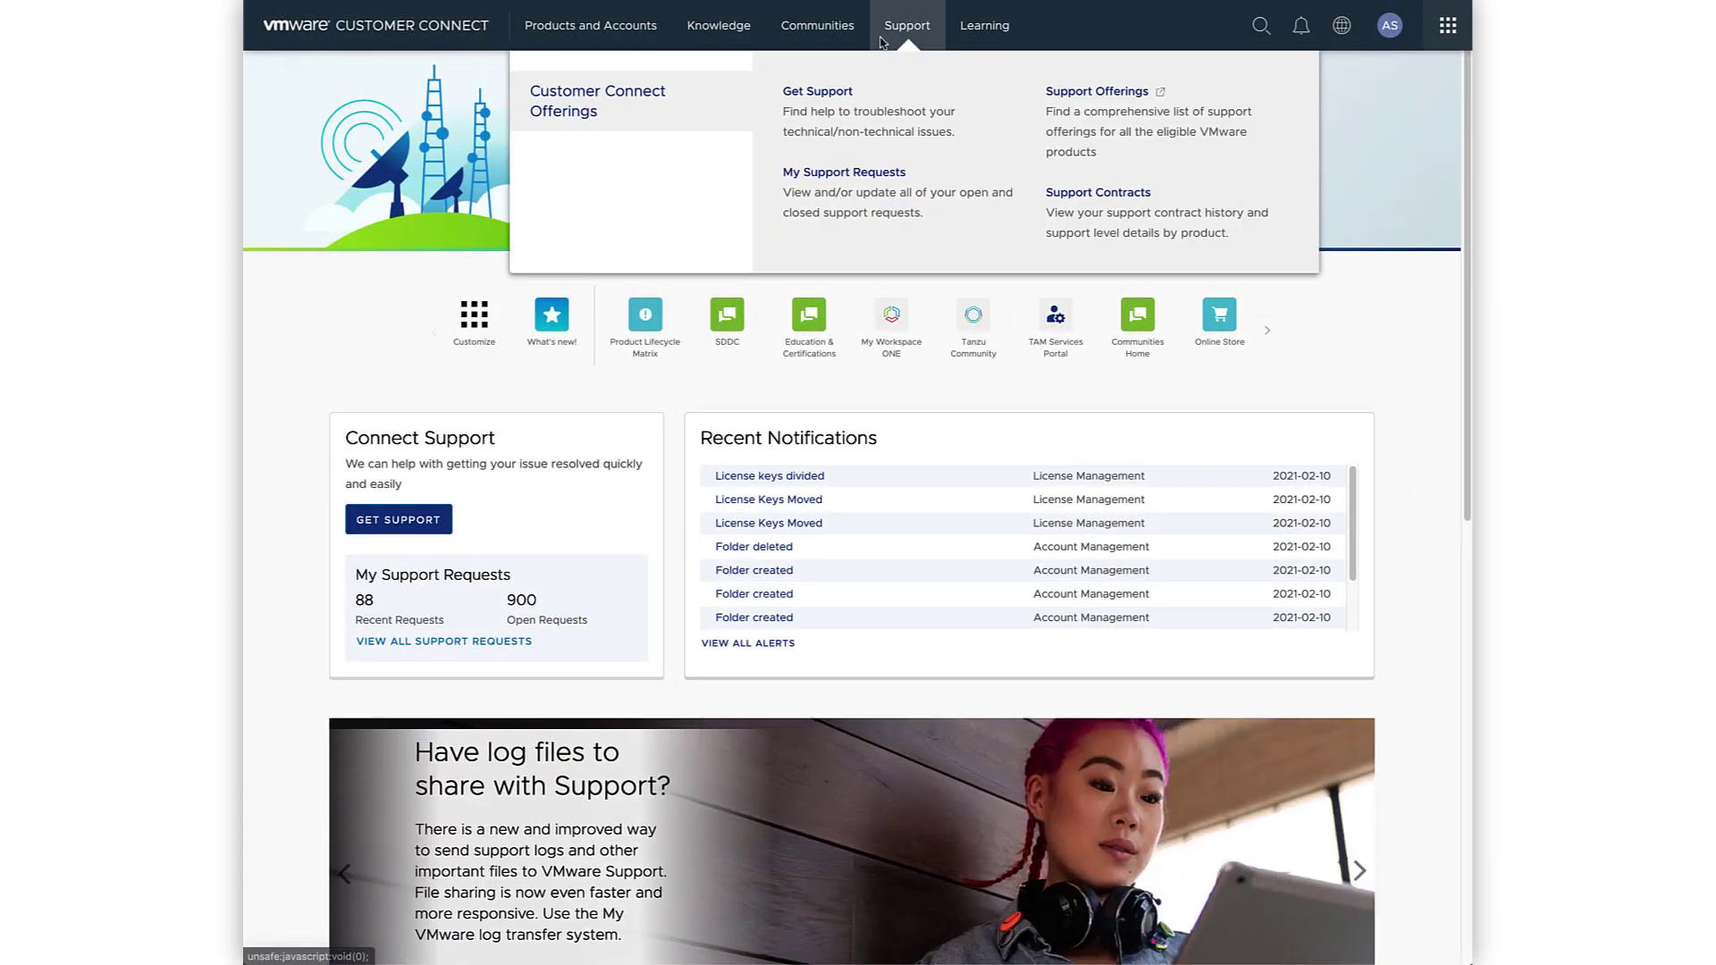
click(831, 94)
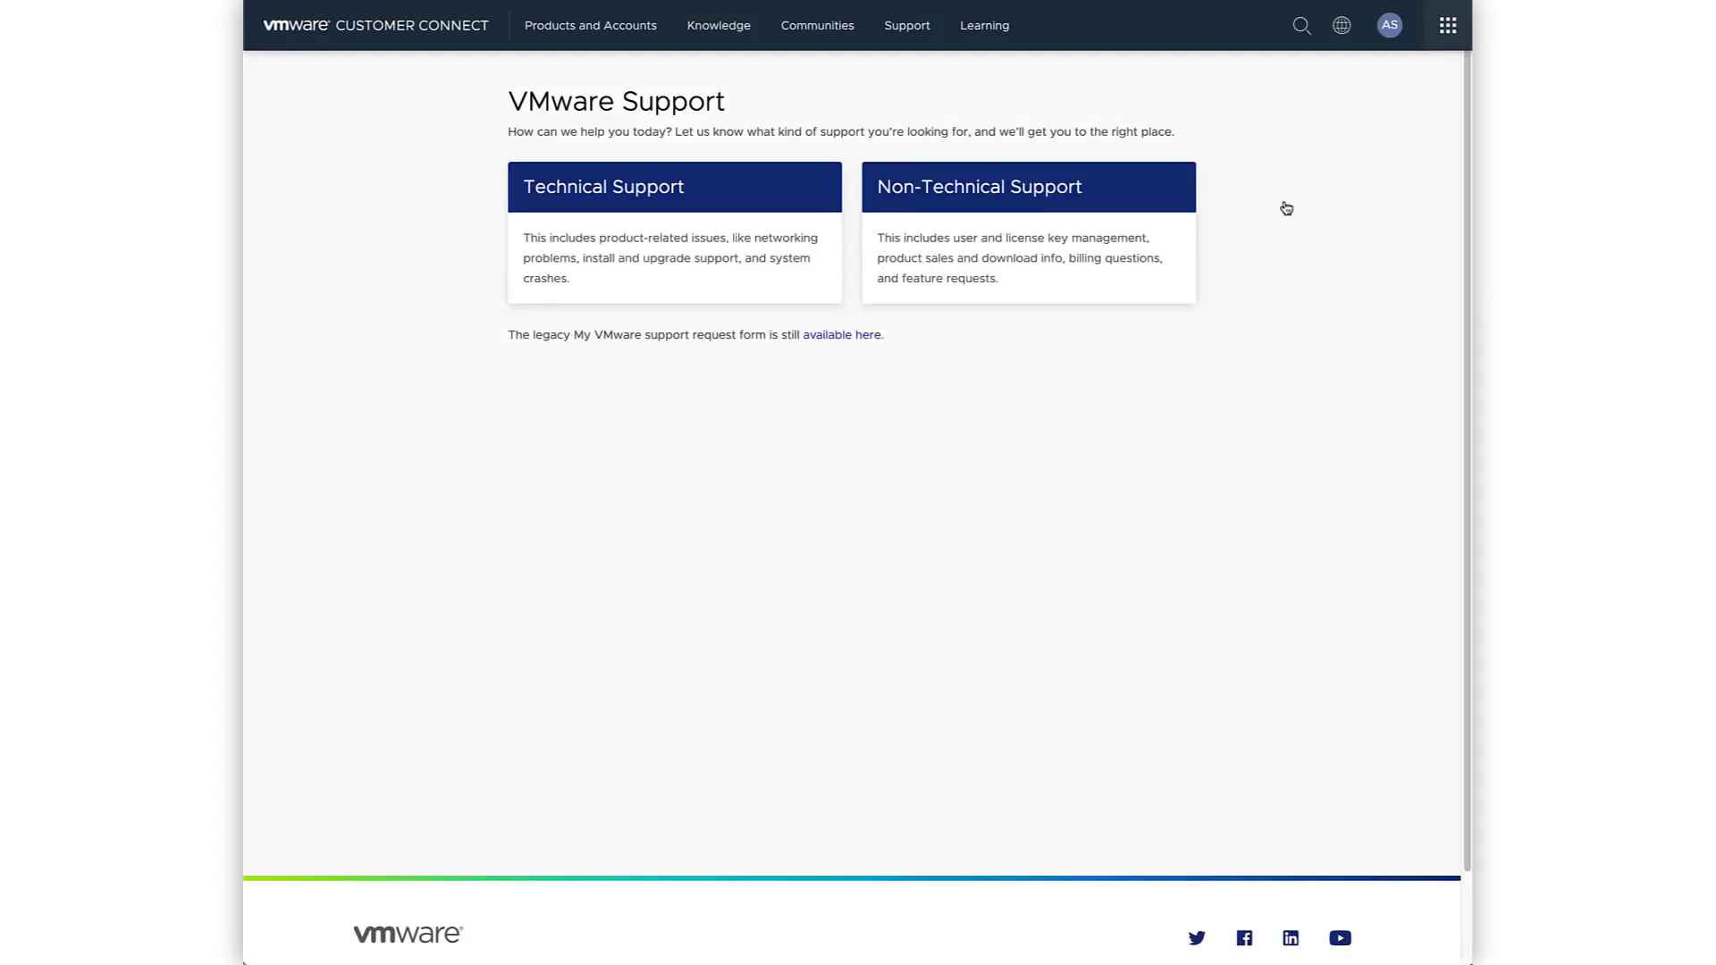
click(1095, 223)
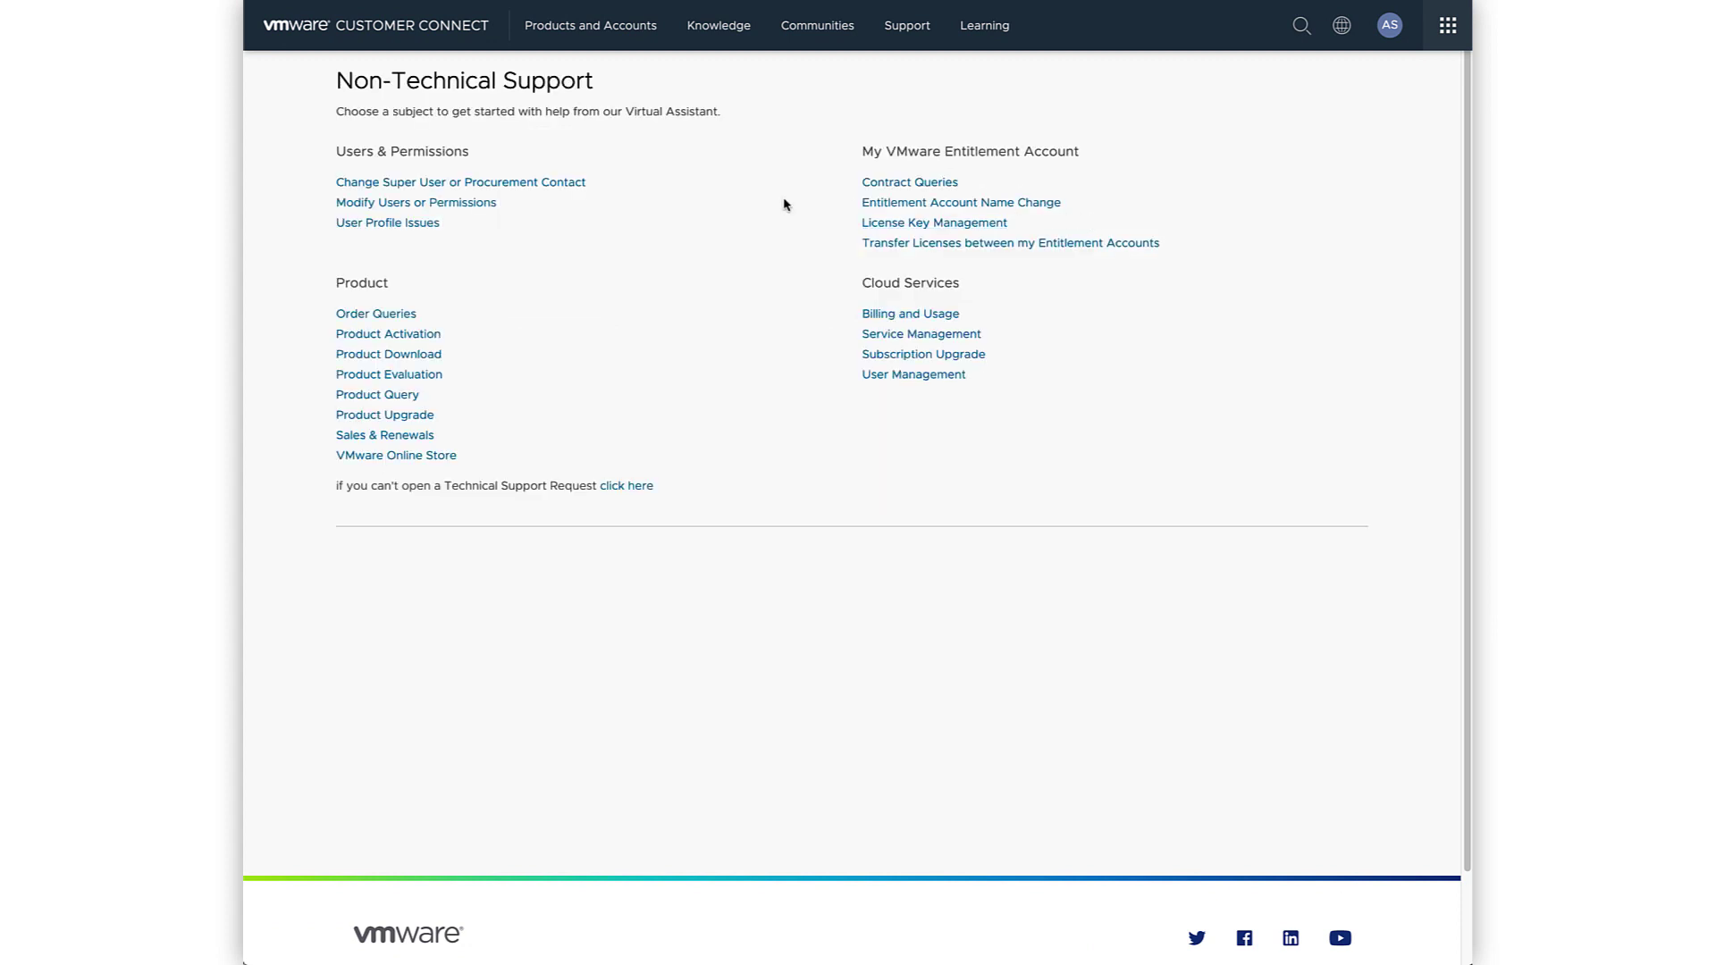
click(550, 184)
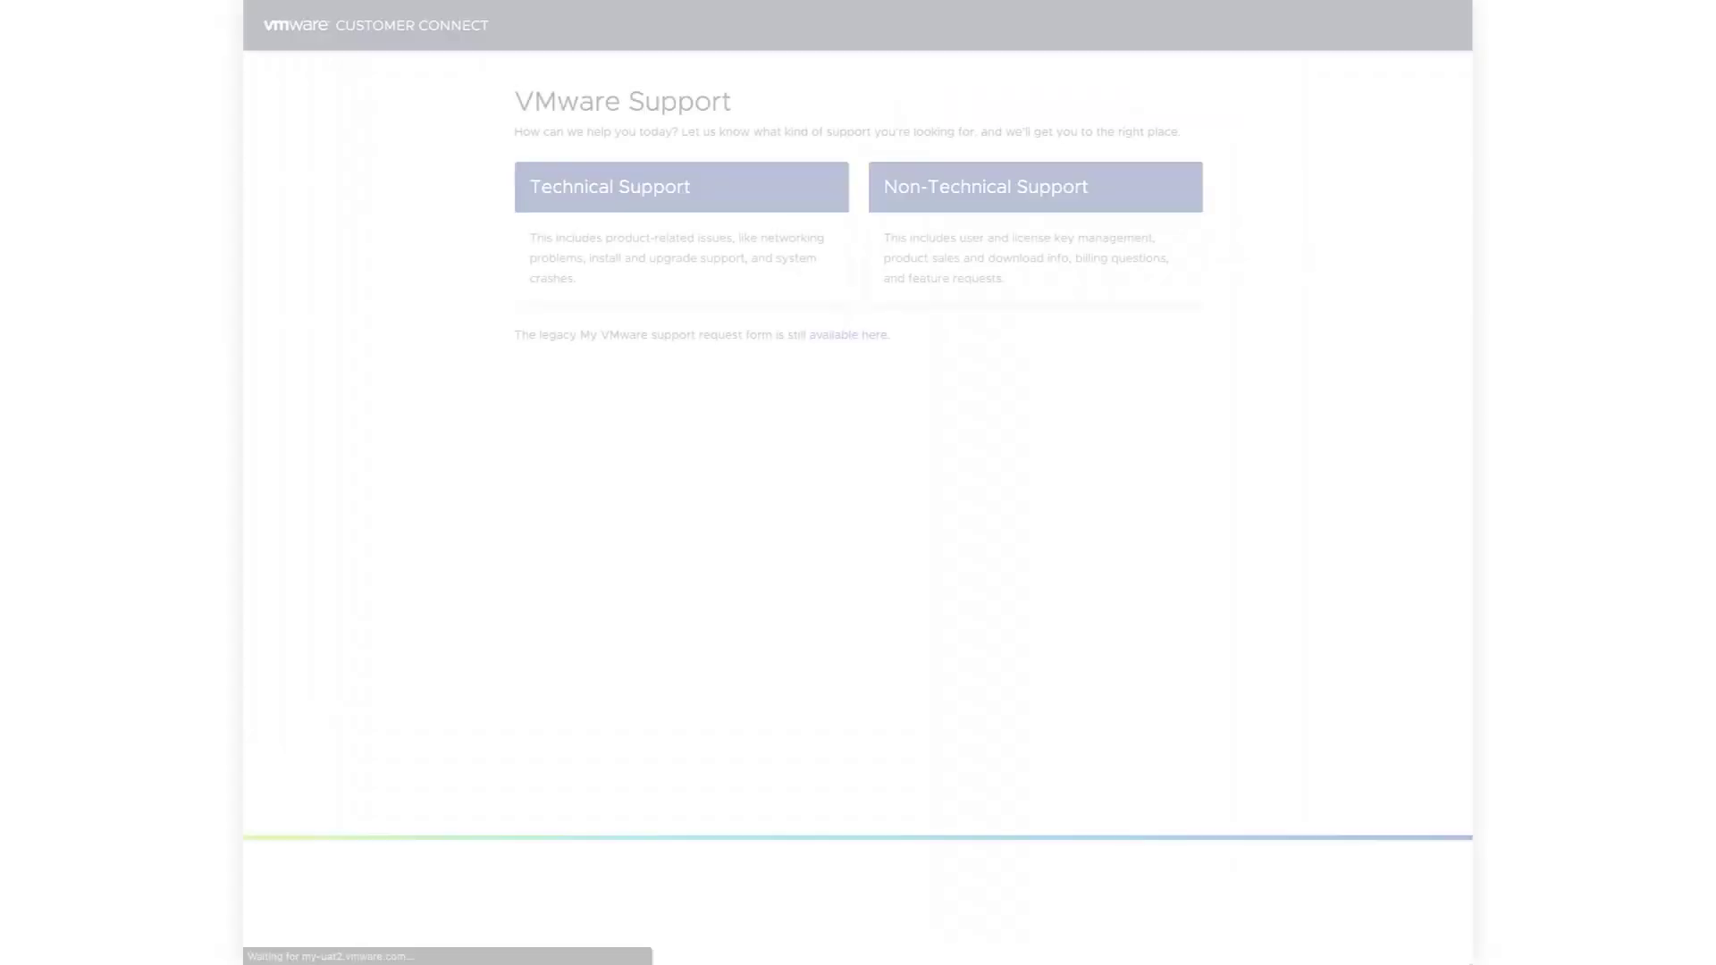
click(760, 235)
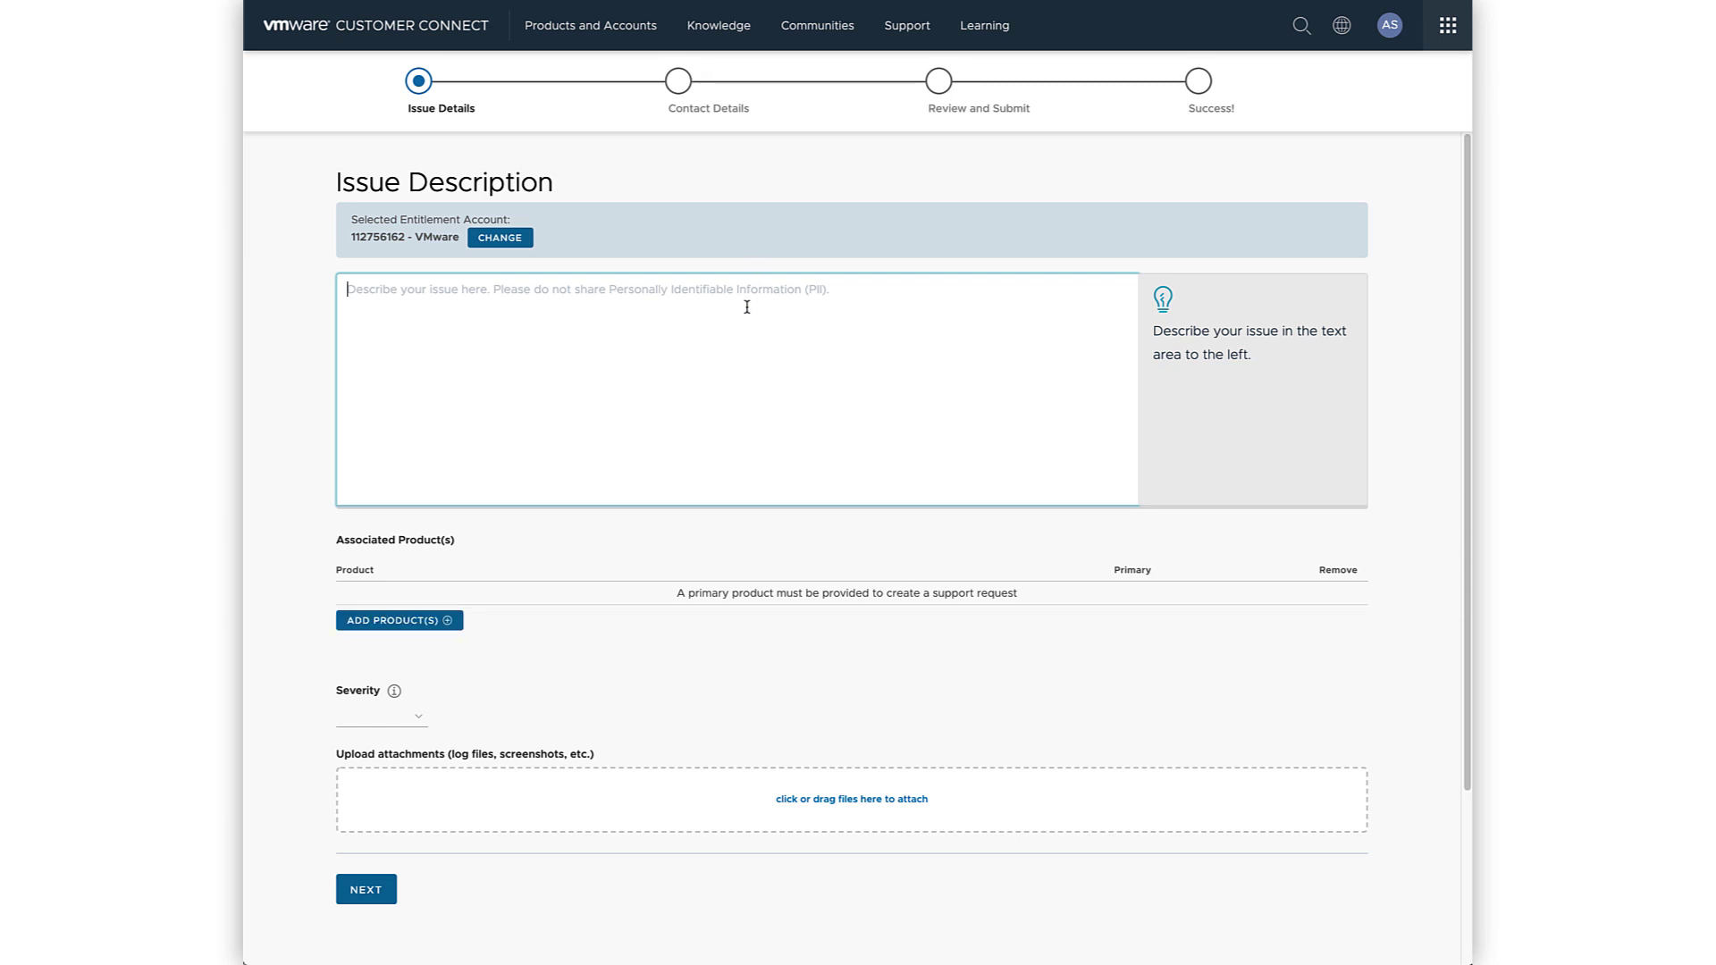
text(h)
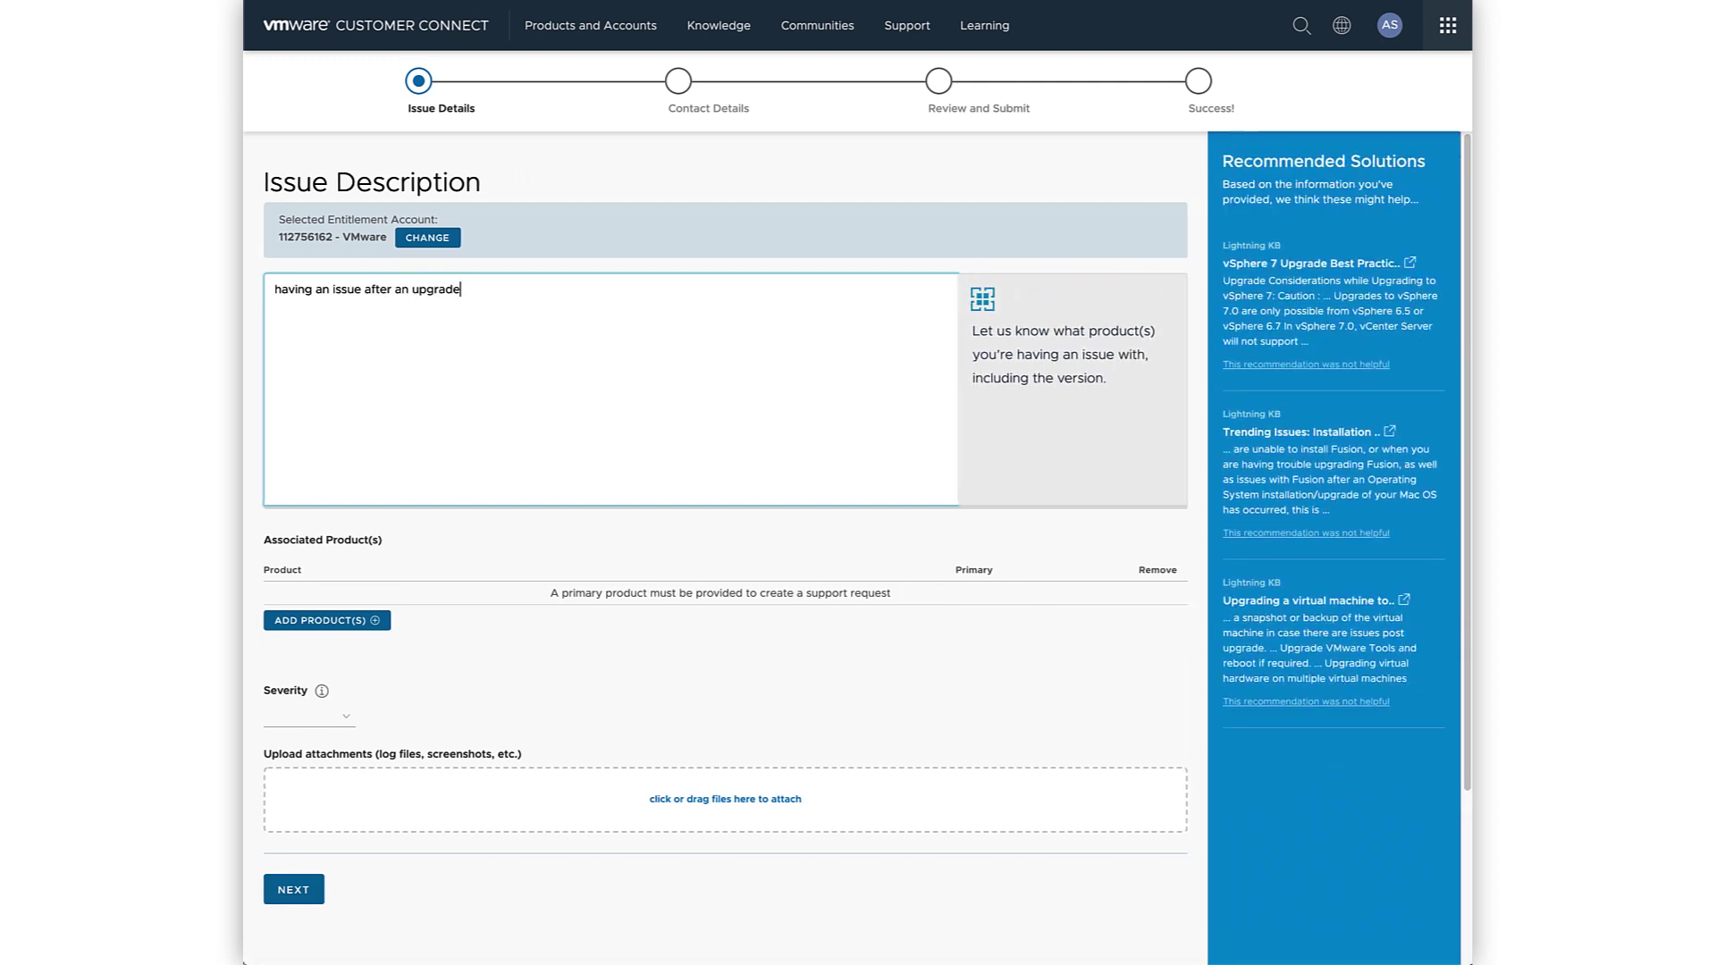
text(. the product is esxi 6.5)
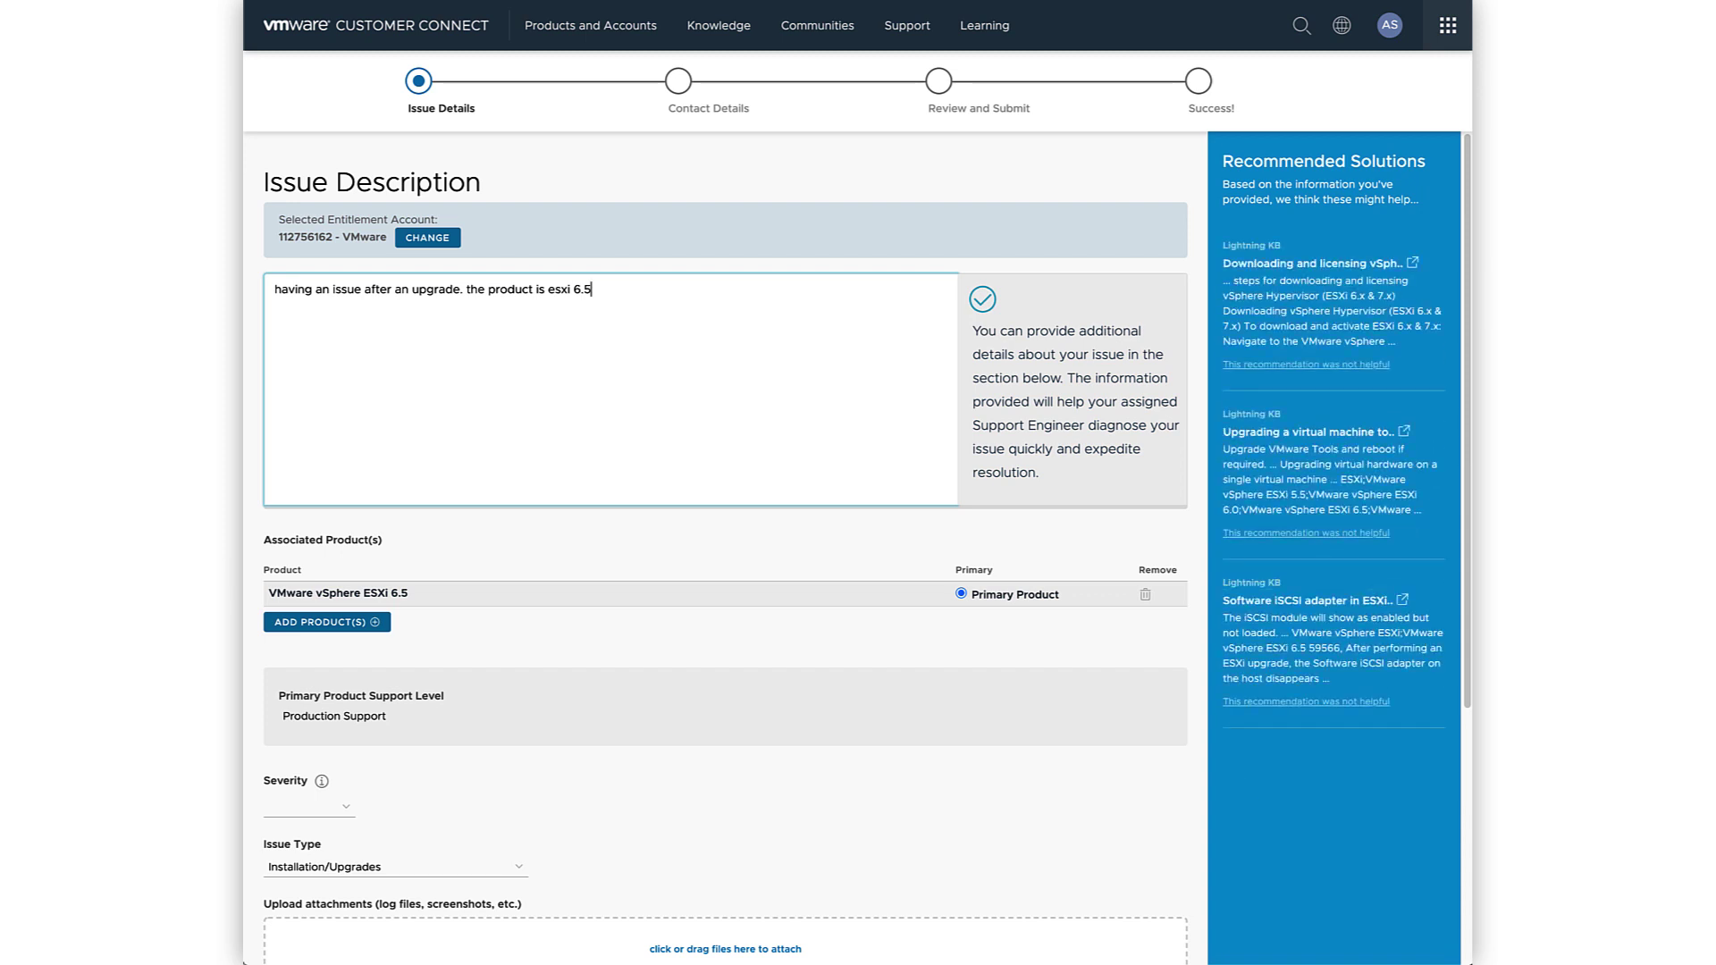
scroll(725, 536, down, 2)
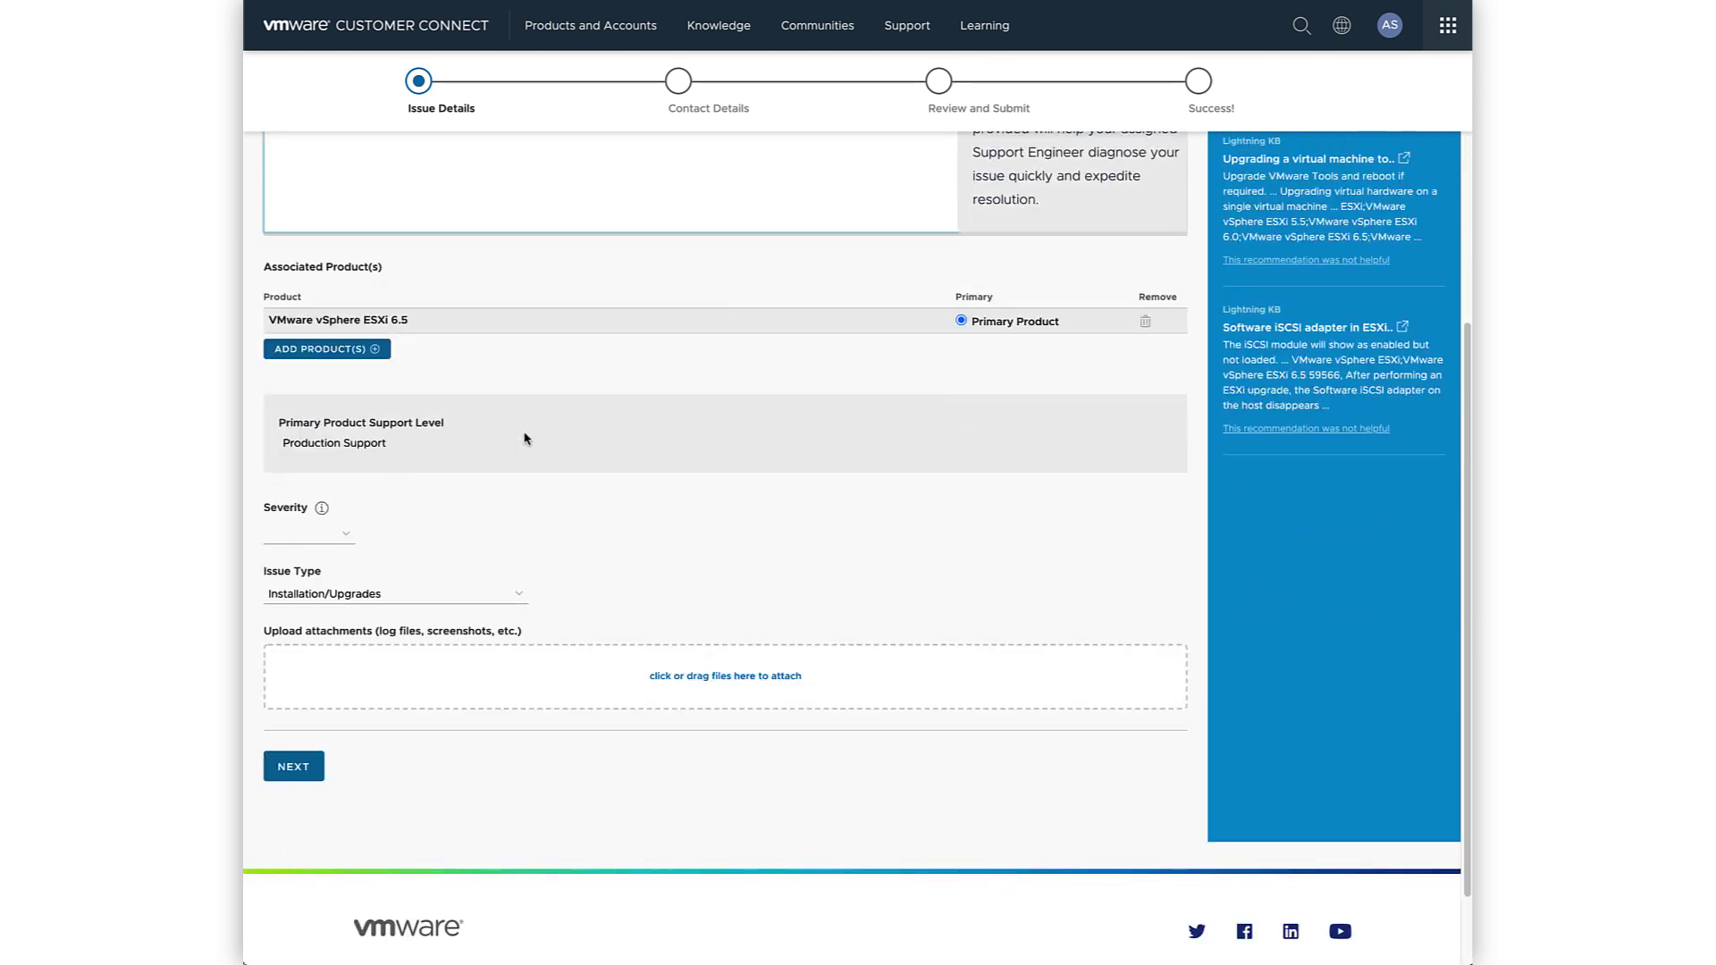
Set the request's severity to S3: Minor.
click(346, 536)
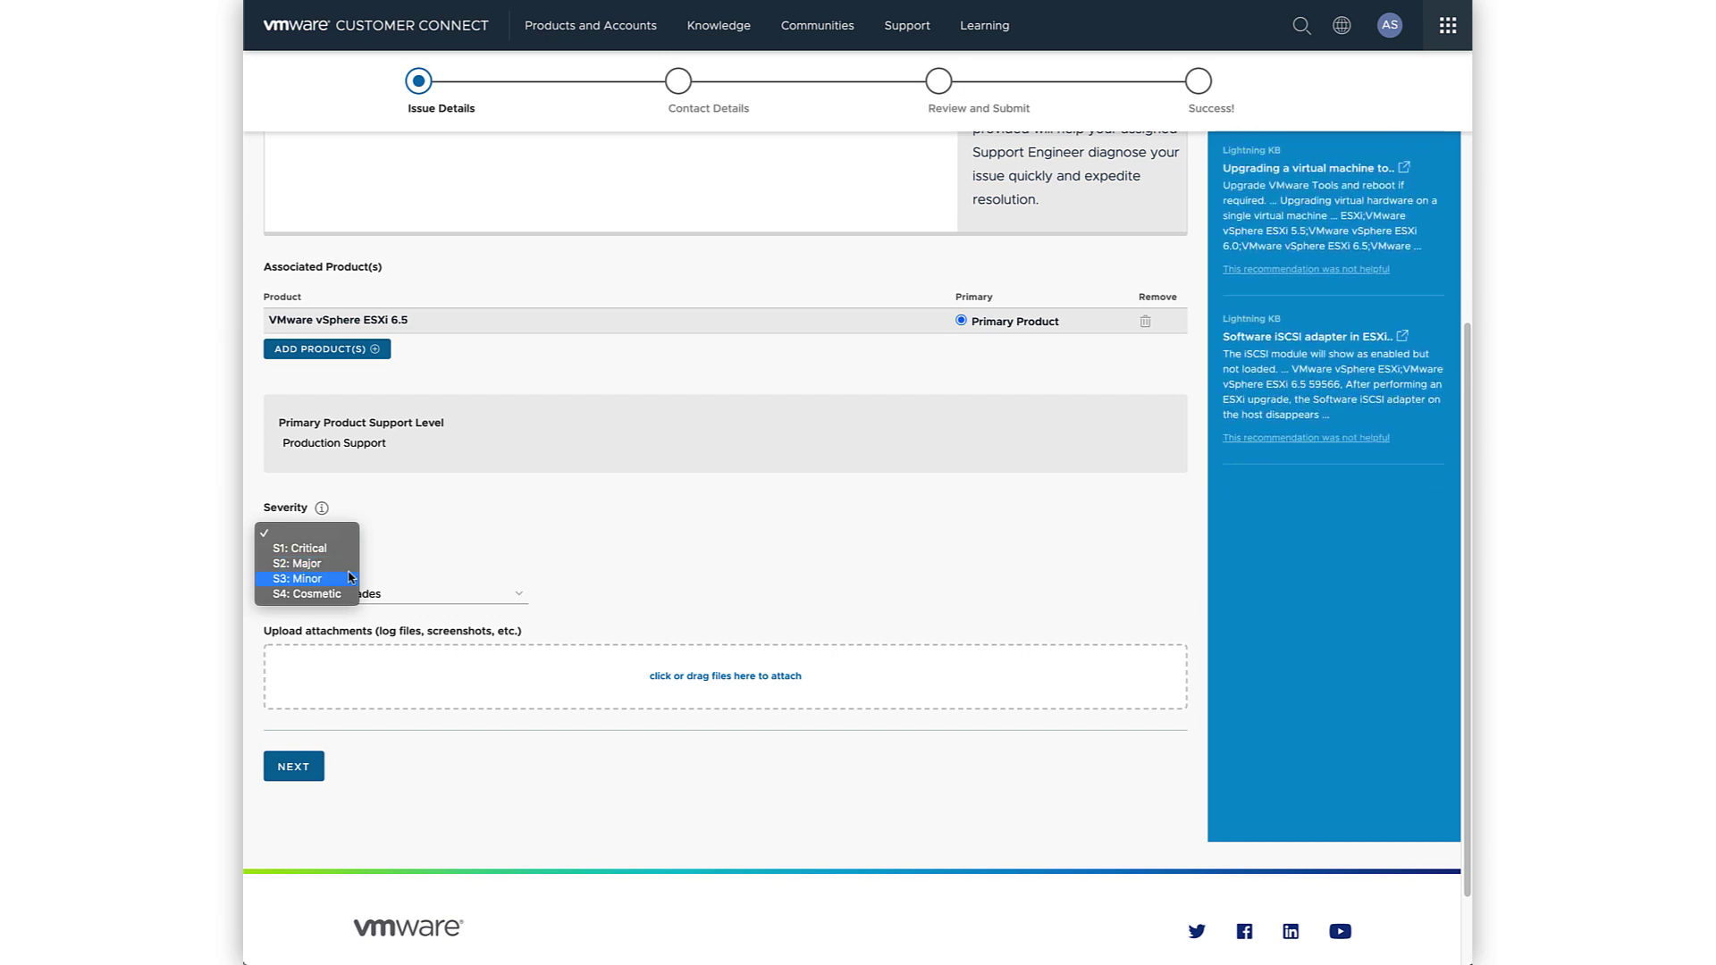
click(349, 576)
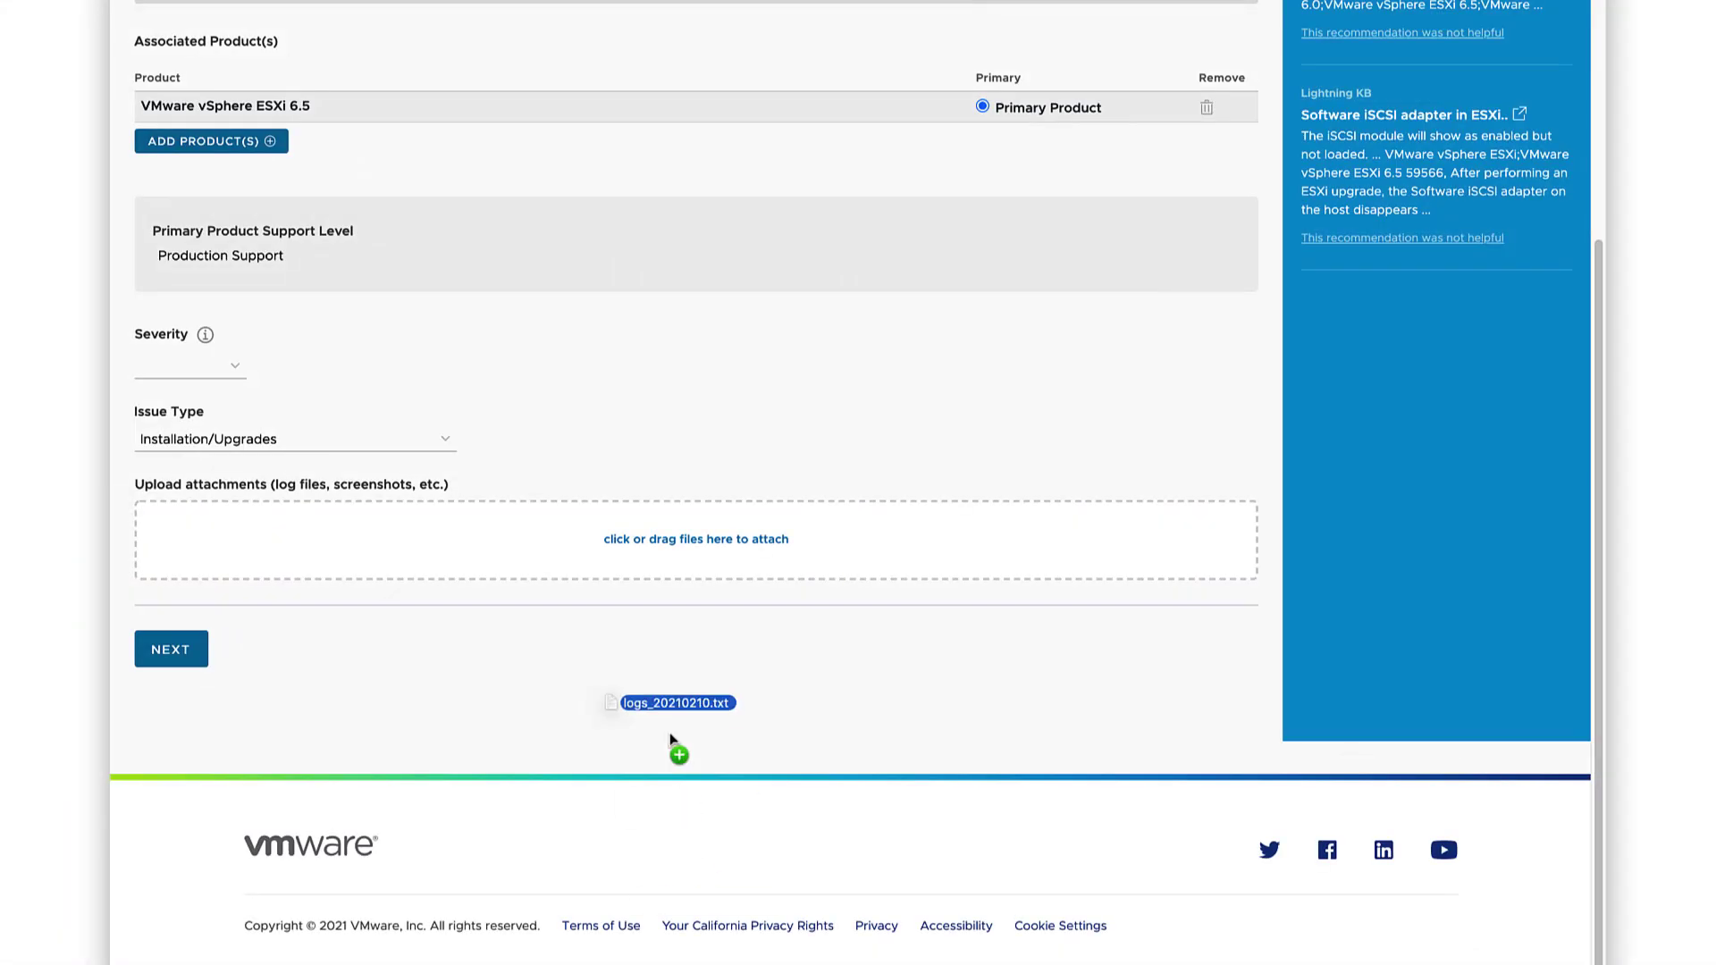
Attach logs_20210210.txt to the request and submit it.
drag(671, 739, 653, 550)
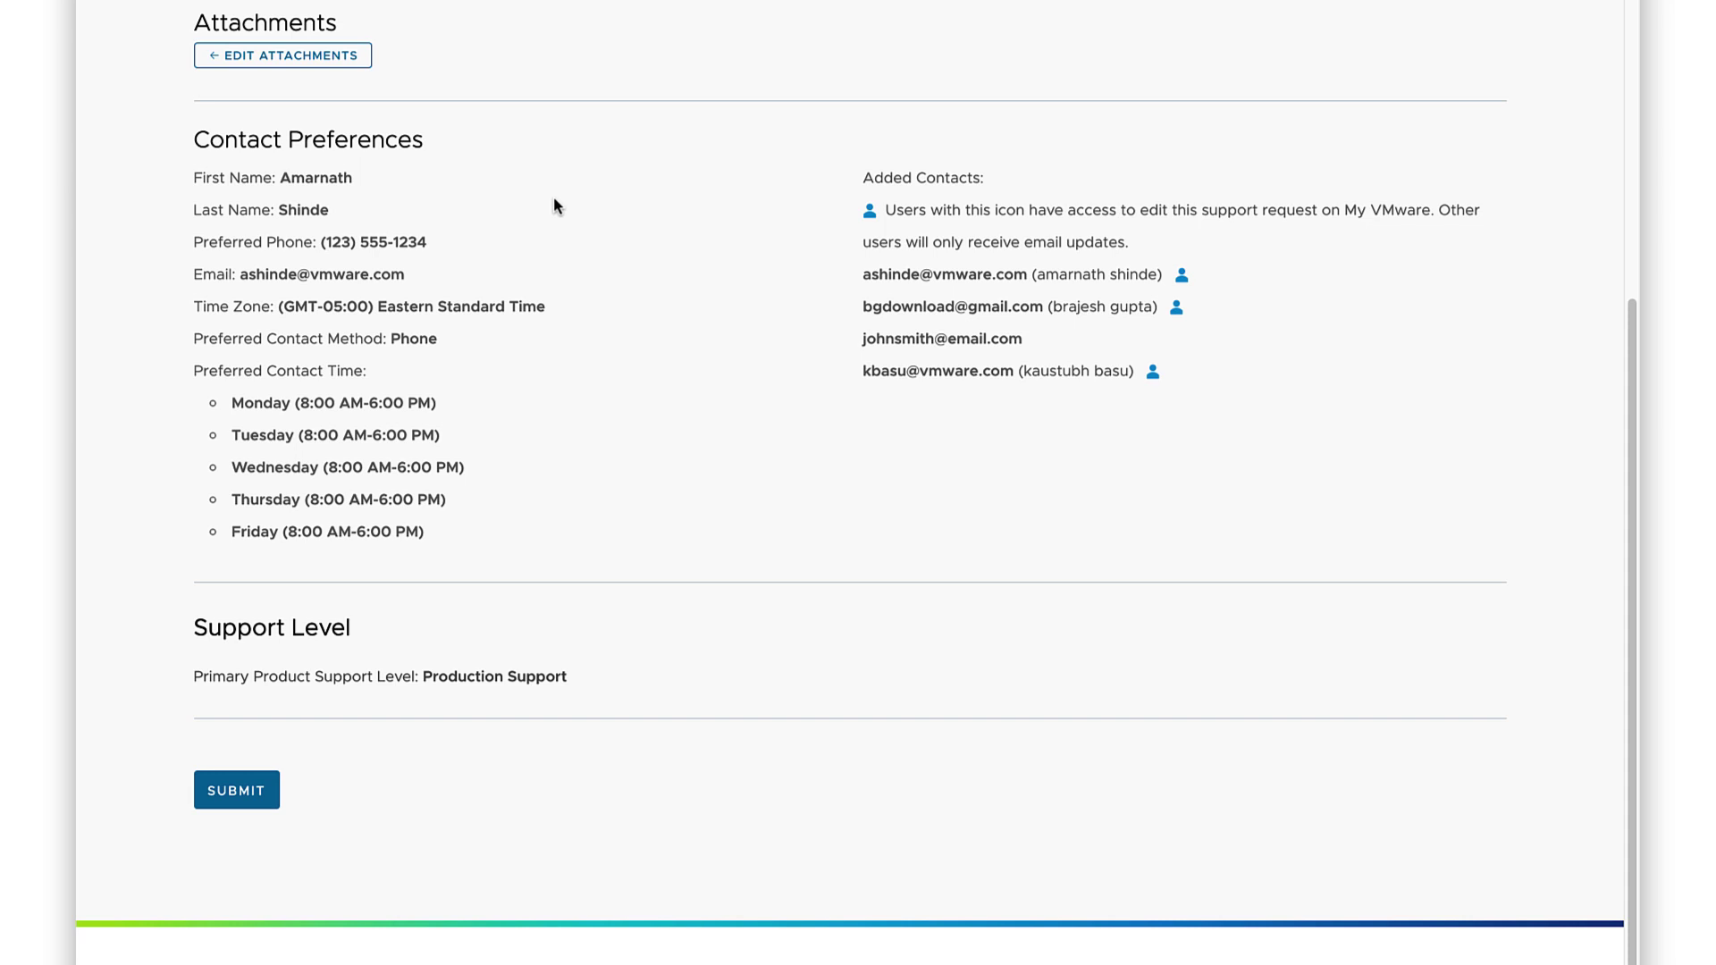
click(224, 805)
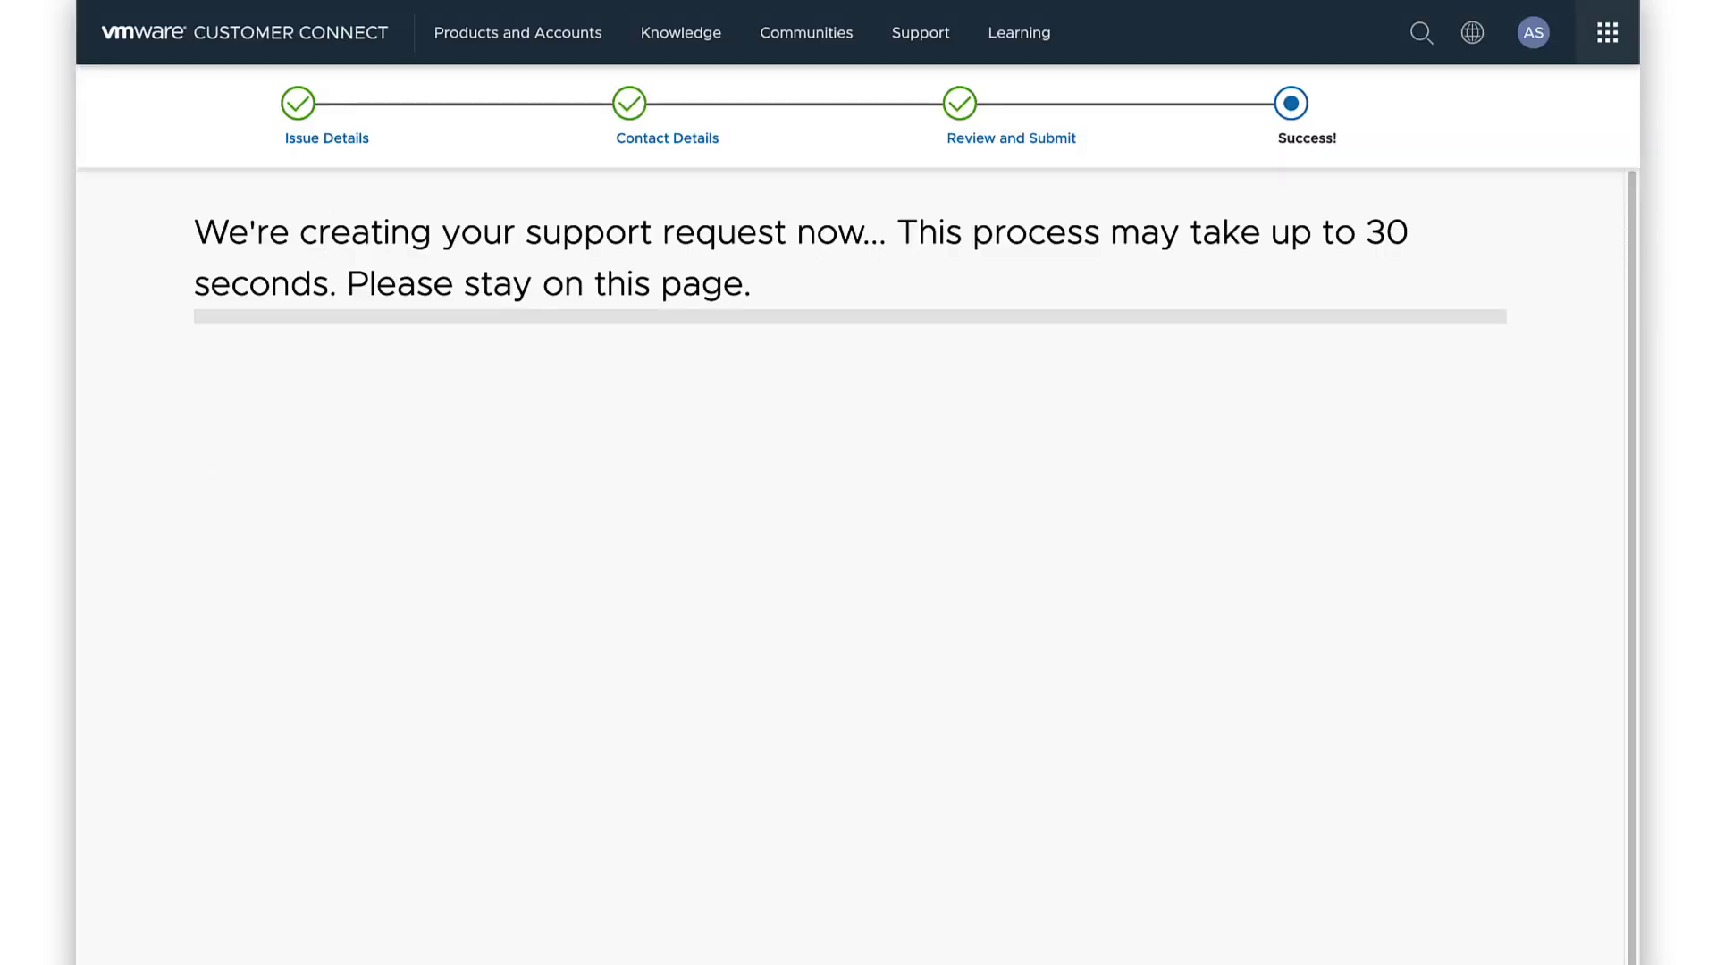